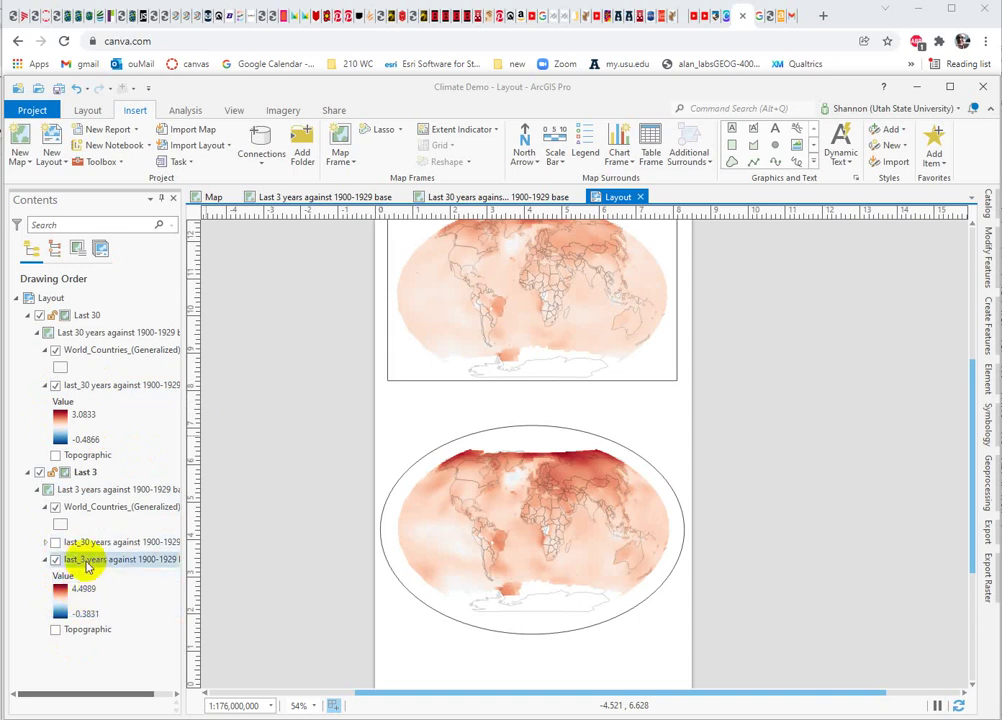
Step: Insert a legend for the last_3 years layer between the upper and lower map frames
{"action": "left_click", "coordinate": [82, 566]}
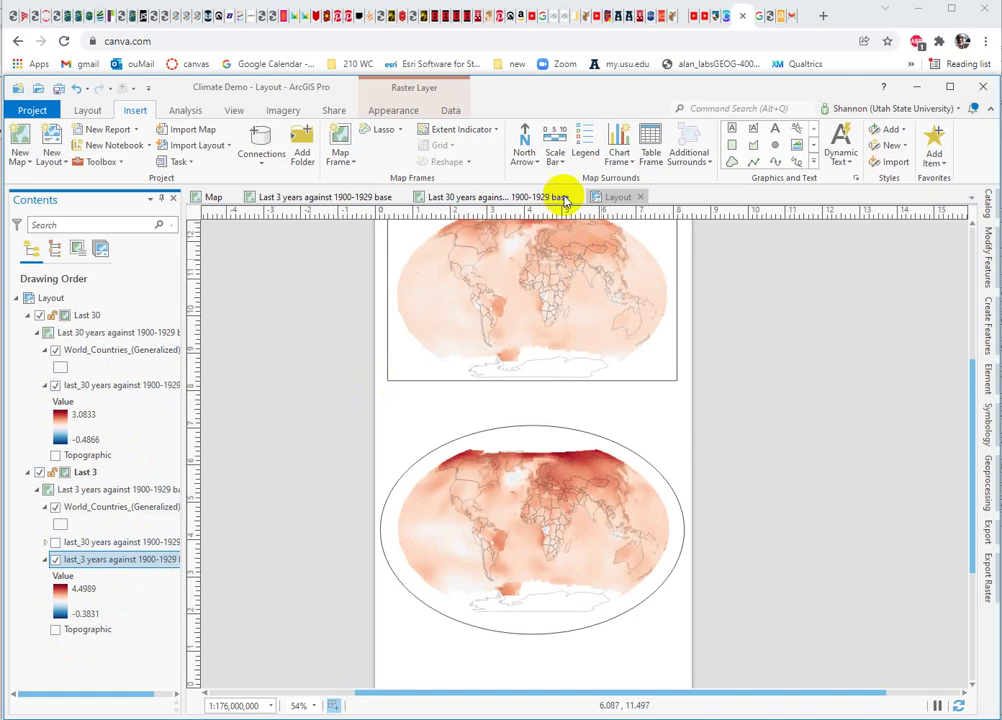
{"action": "left_click", "coordinate": [586, 142]}
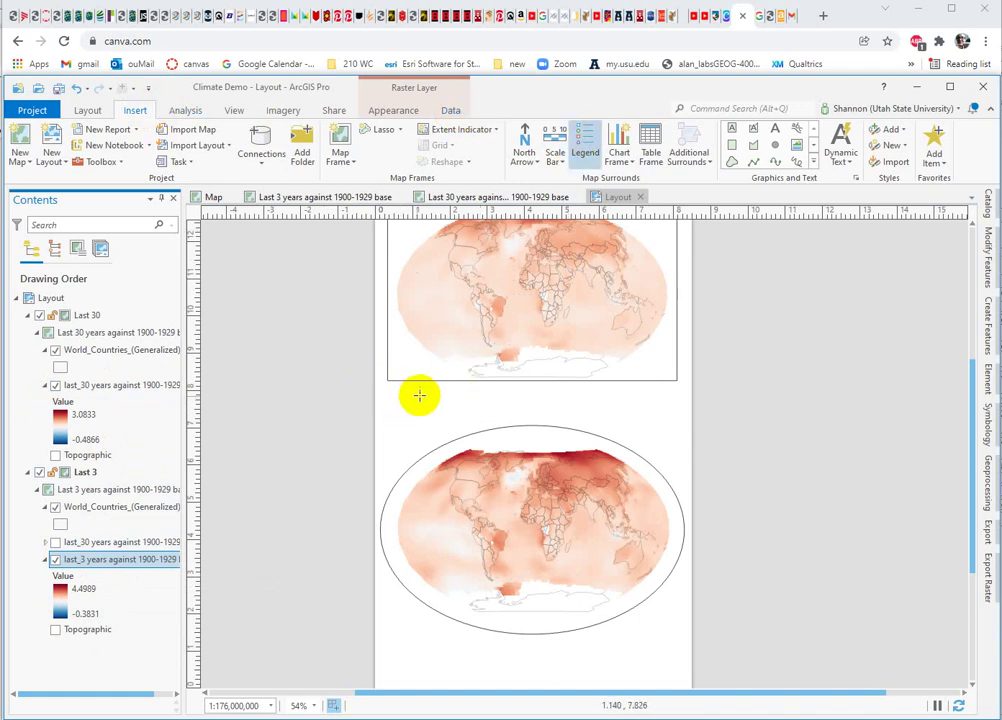
{"action": "left_click_drag", "start_coordinate": [414, 394], "coordinate": [551, 479]}
{"action": "left_click_drag", "start_coordinate": [593, 510], "coordinate": [593, 512]}
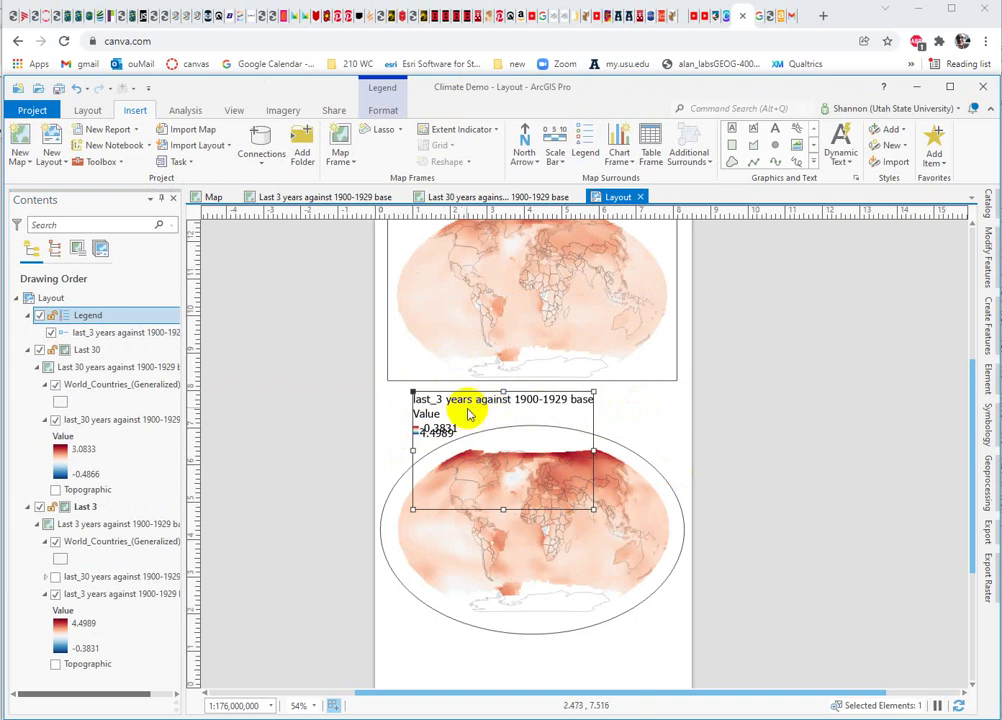
{"action": "right_click", "coordinate": [467, 409]}
Step: Turn off the layer name and Value heading in the last_3 years legend item
{"action": "left_click", "coordinate": [485, 411]}
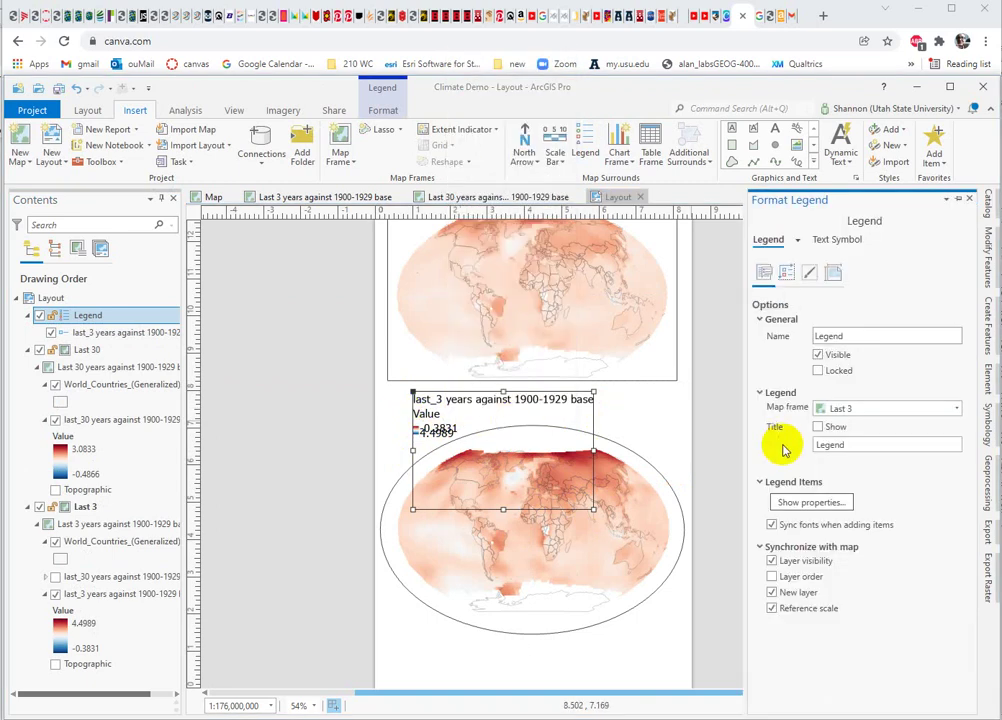
{"action": "left_click", "coordinate": [787, 275]}
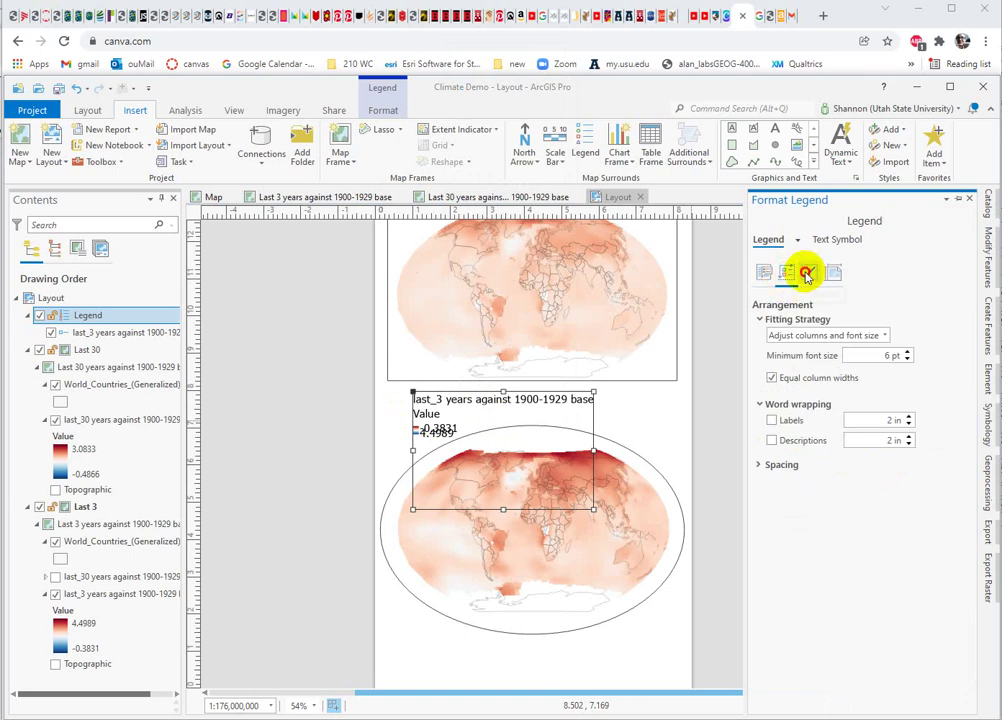
{"action": "left_click", "coordinate": [809, 275]}
{"action": "left_click", "coordinate": [834, 276]}
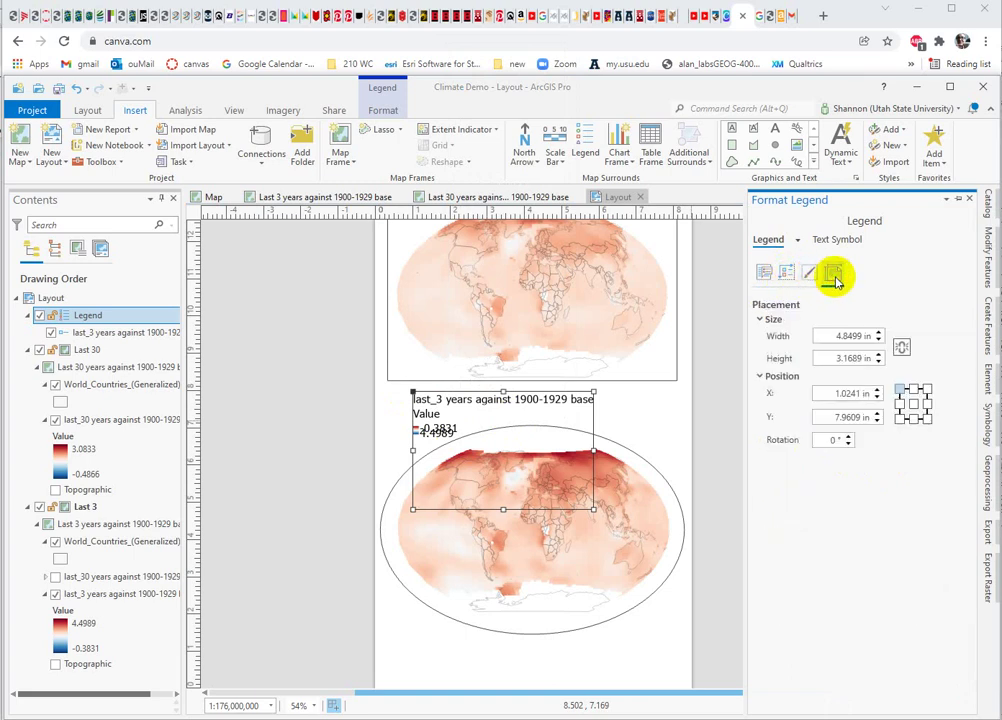
{"action": "left_click", "coordinate": [764, 272]}
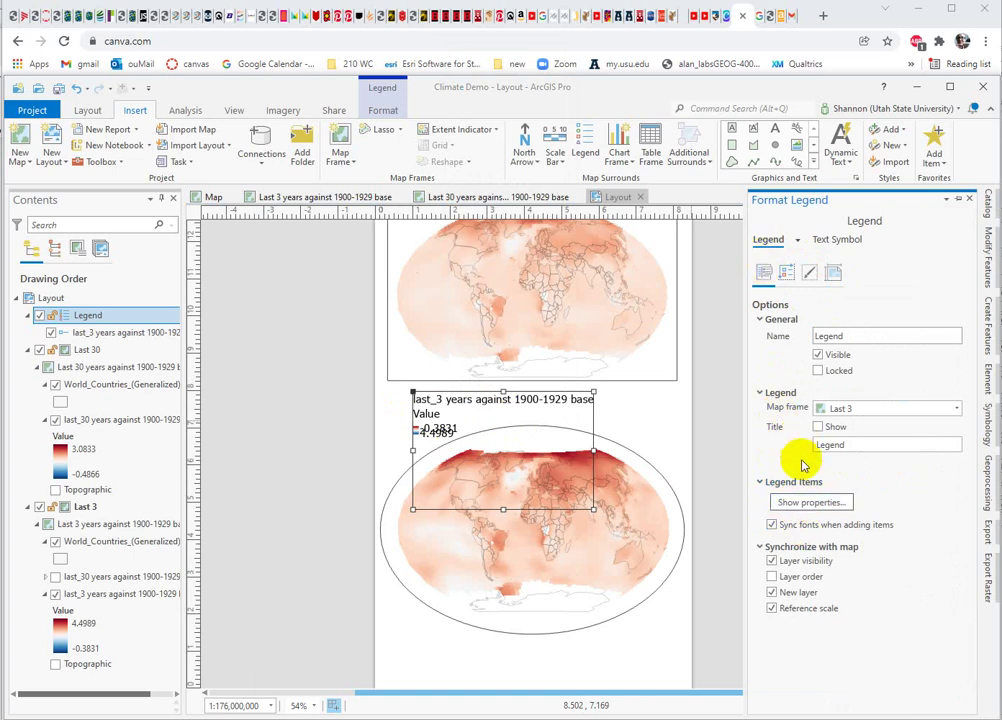
{"action": "left_click", "coordinate": [802, 504]}
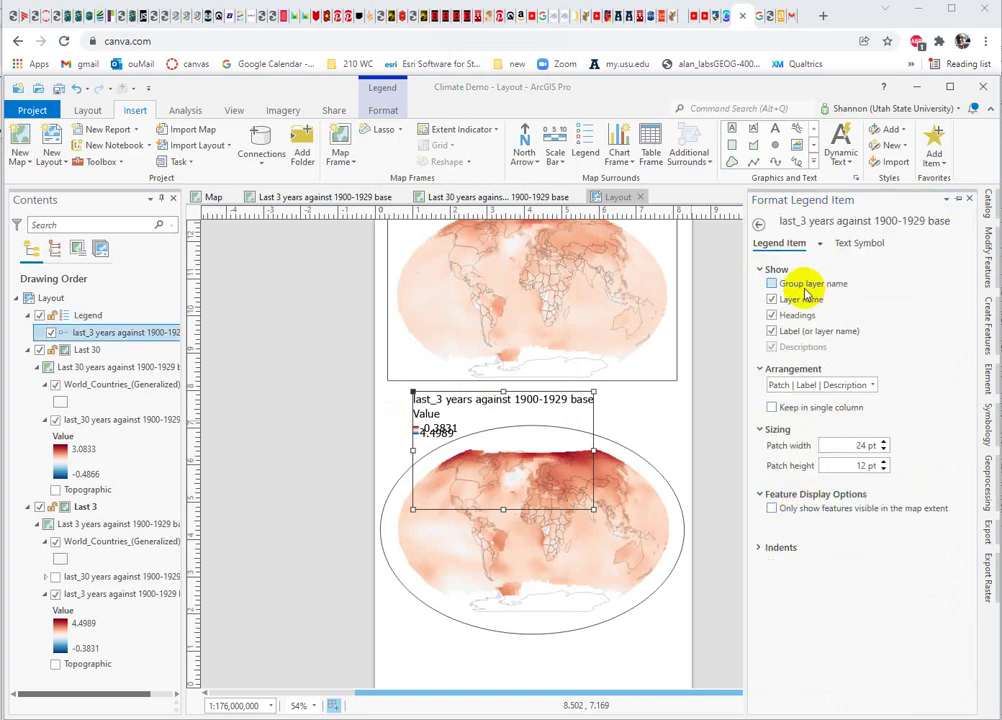
{"action": "left_click", "coordinate": [774, 300]}
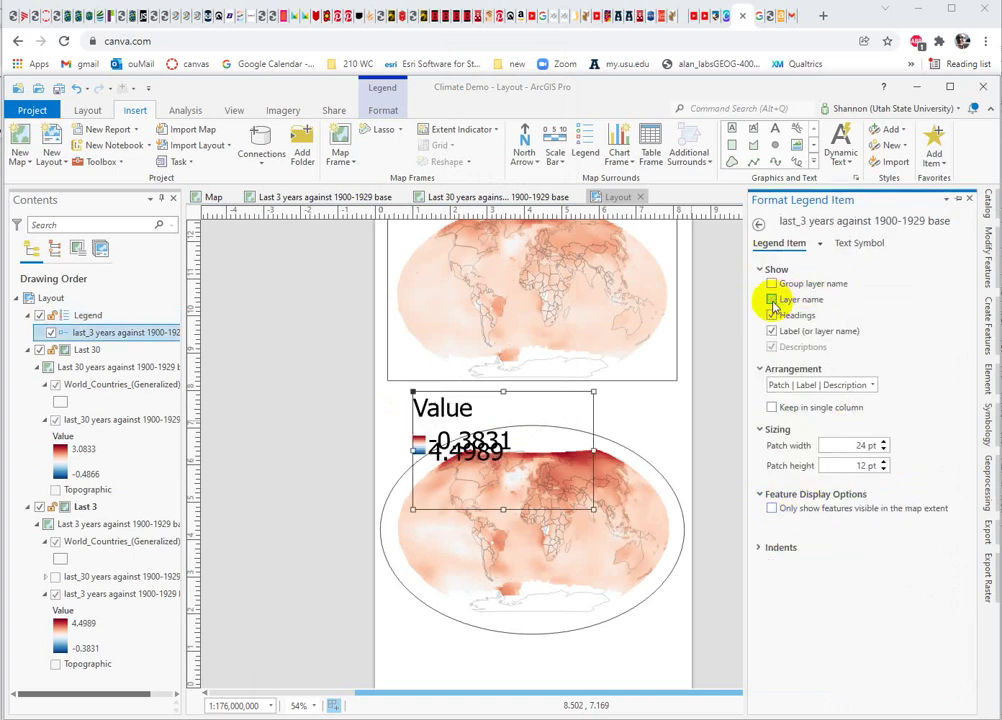
{"action": "left_click", "coordinate": [772, 315]}
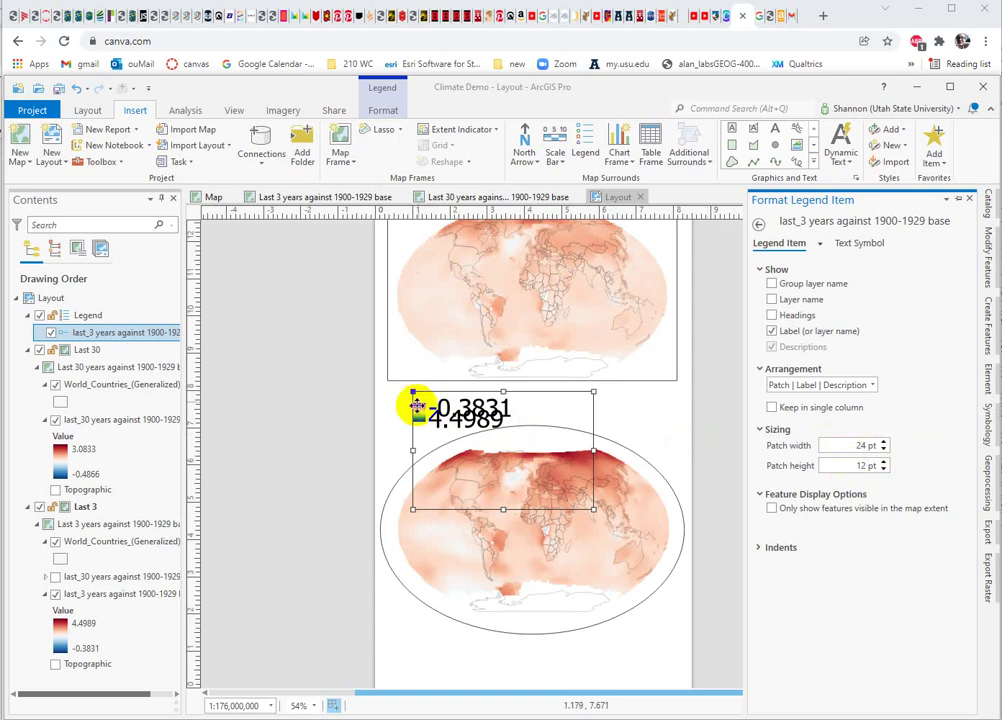
Step: Set the legend patch to 200 pt height and 60 pt width, then enlarge the legend box
{"action": "left_click_drag", "start_coordinate": [866, 467], "coordinate": [906, 470]}
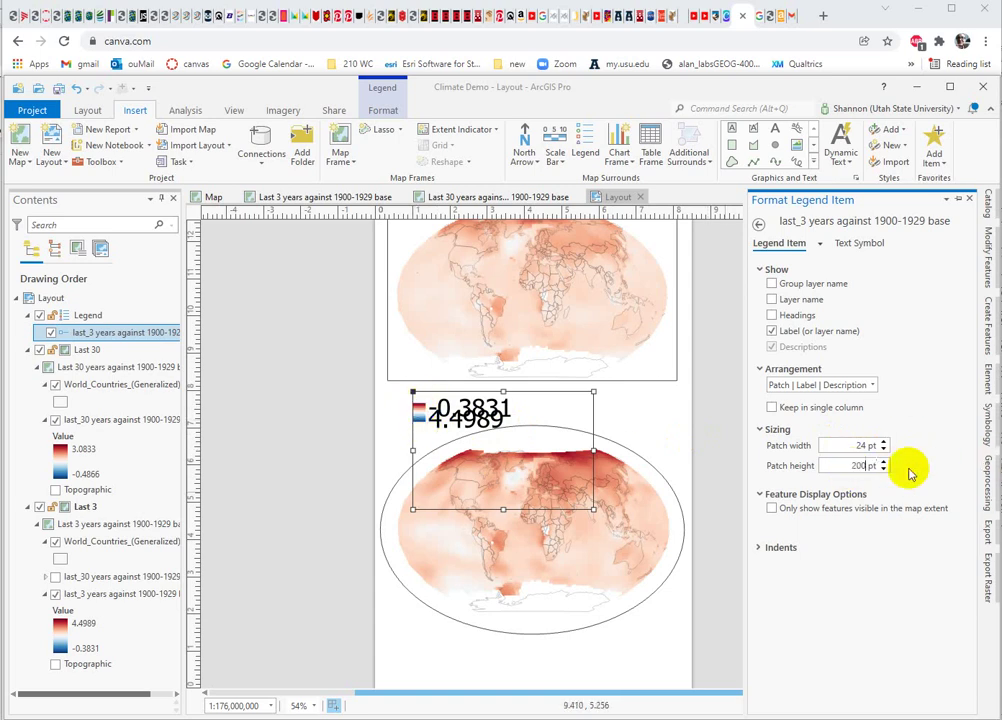
{"action": "type", "text": "200"}
{"action": "key", "text": "Return"}
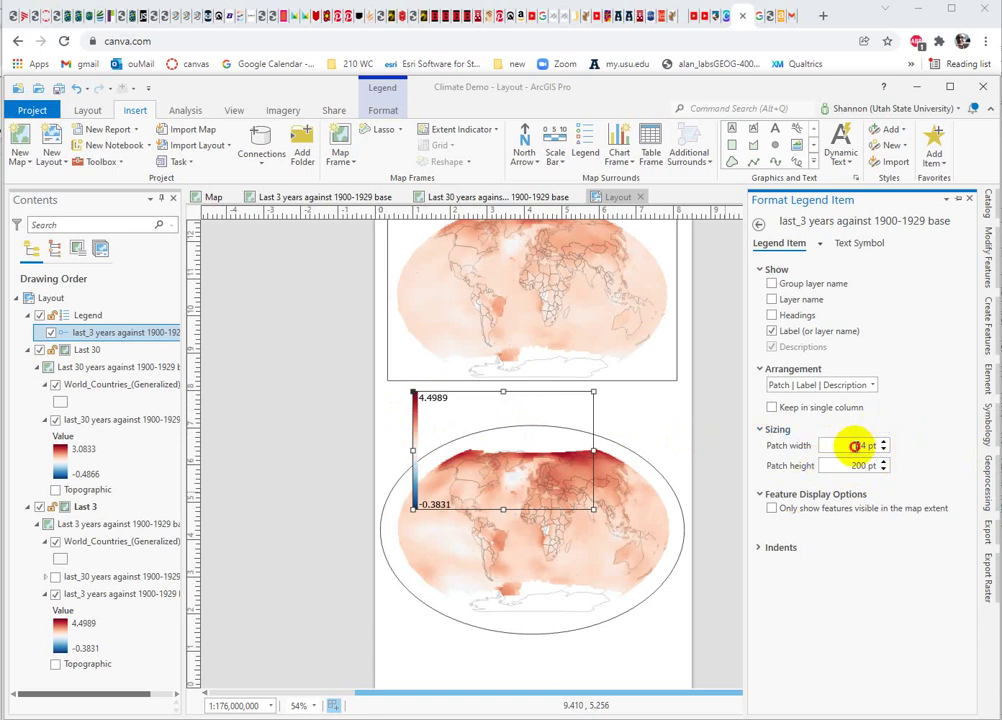
{"action": "left_click_drag", "start_coordinate": [855, 446], "coordinate": [940, 455]}
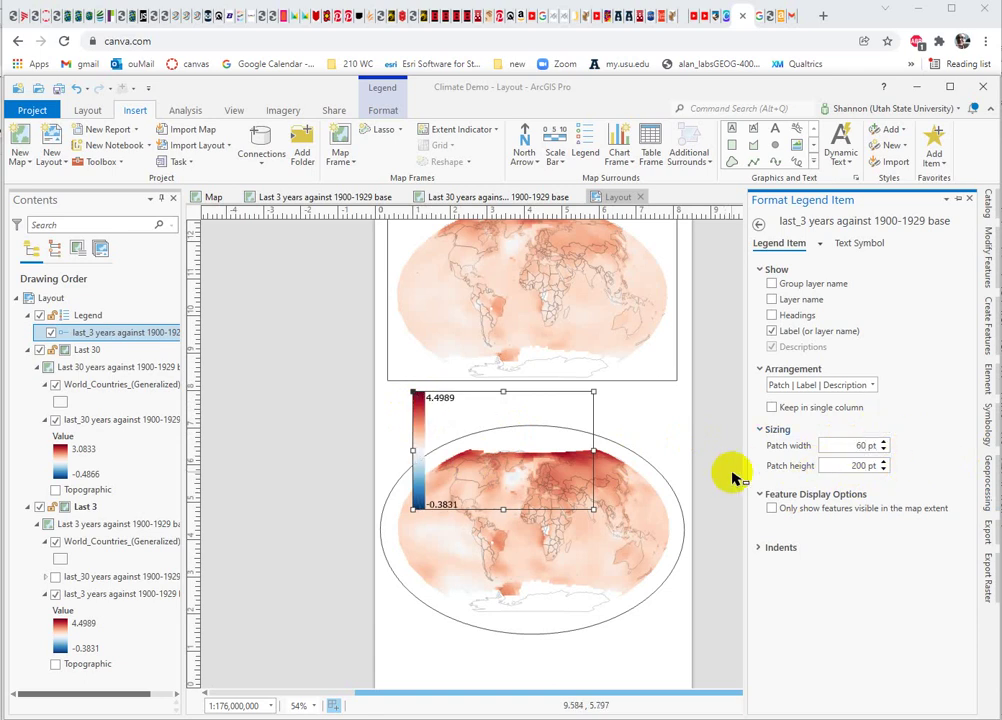
{"action": "type", "text": "60"}
{"action": "left_click_drag", "start_coordinate": [592, 509], "coordinate": [627, 553]}
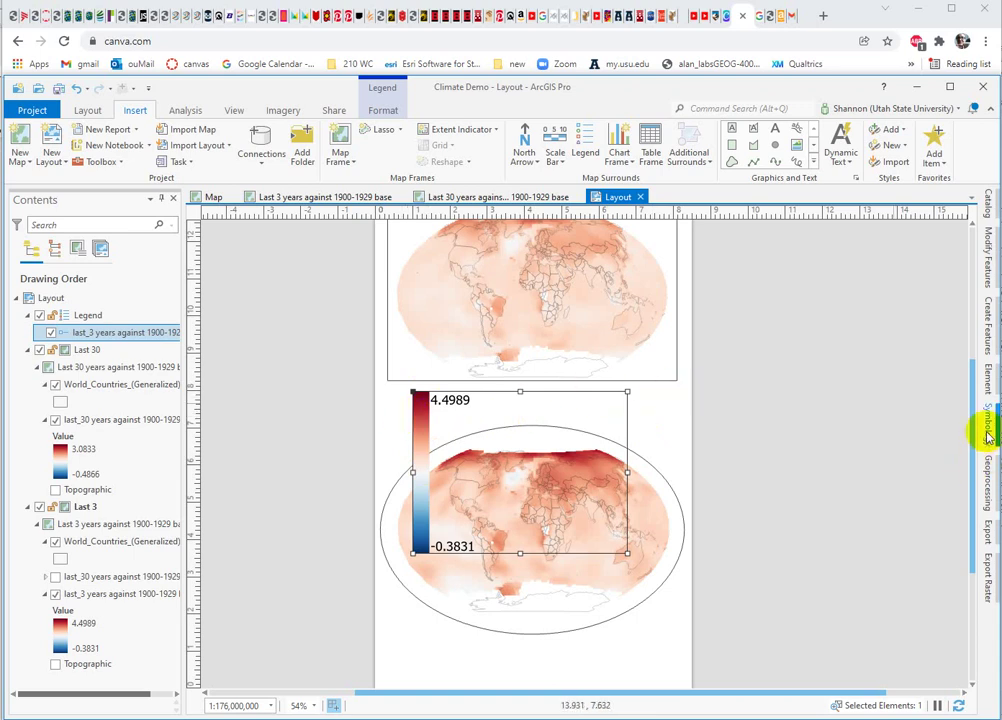
Step: Rotate the legend 270° and move it, enlarged, just above the lower map
{"action": "left_click", "coordinate": [986, 378]}
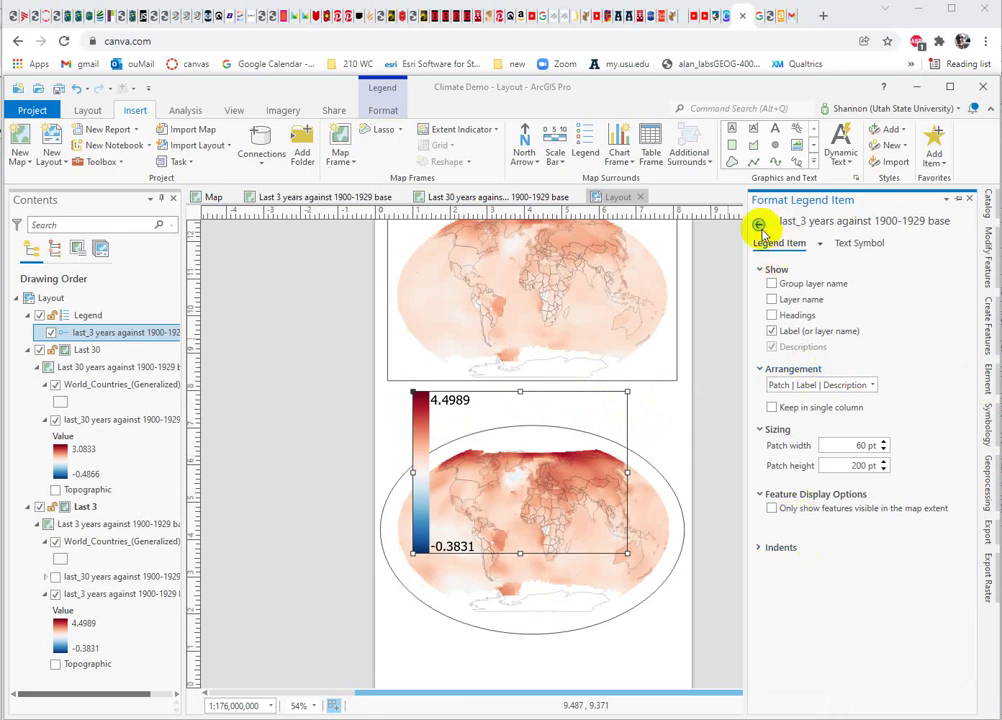
{"action": "left_click", "coordinate": [760, 226]}
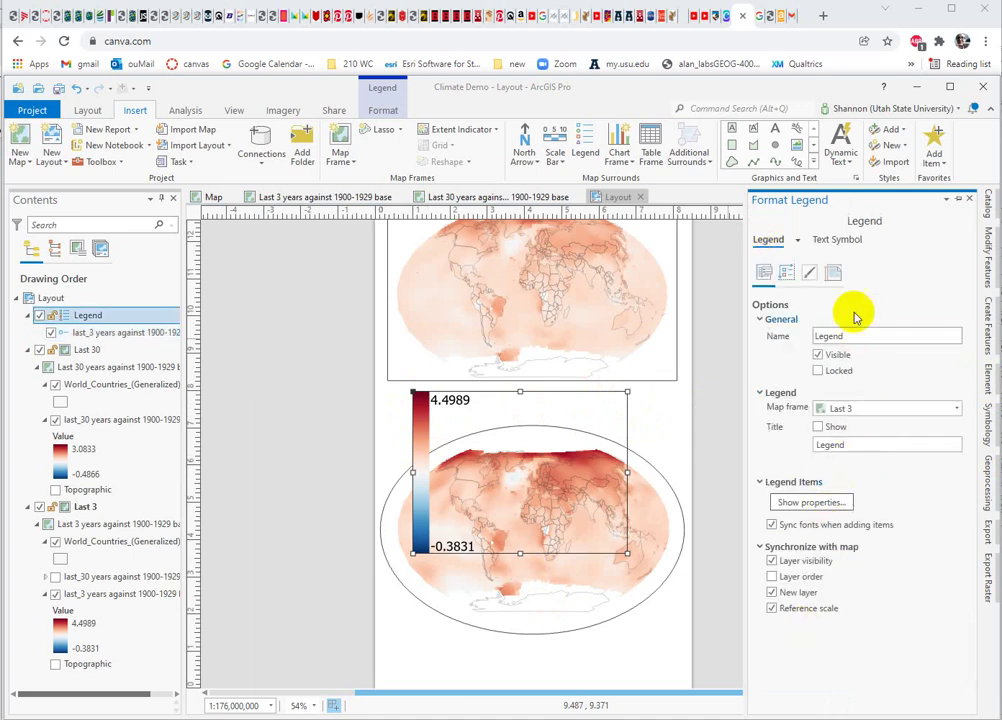
{"action": "left_click", "coordinate": [833, 274]}
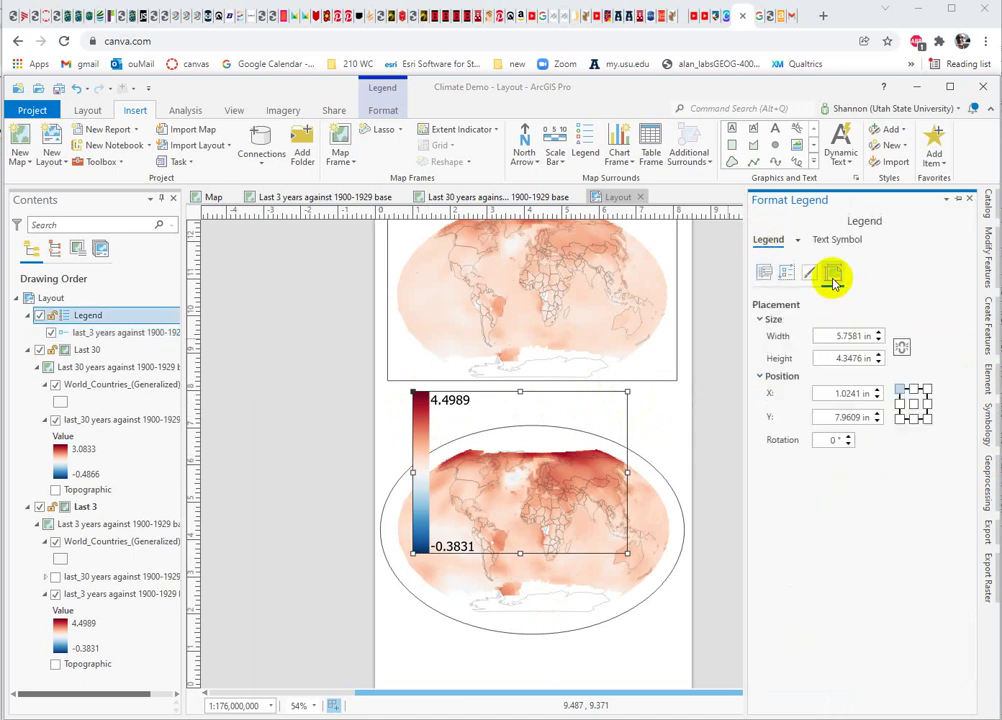
{"action": "left_click", "coordinate": [826, 440]}
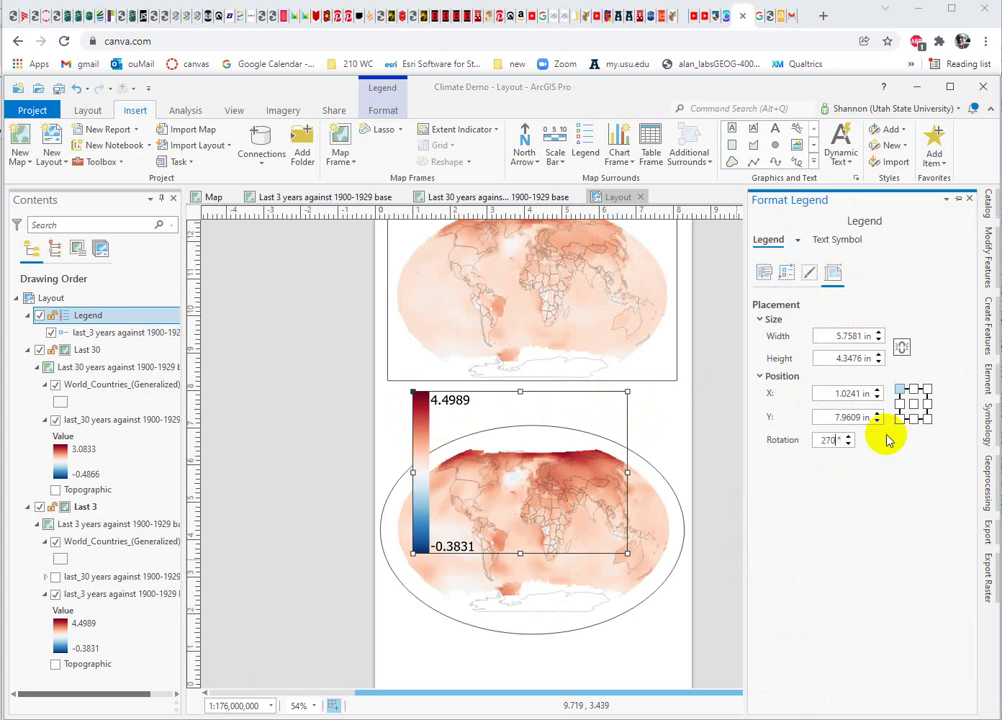
{"action": "key", "text": "Return"}
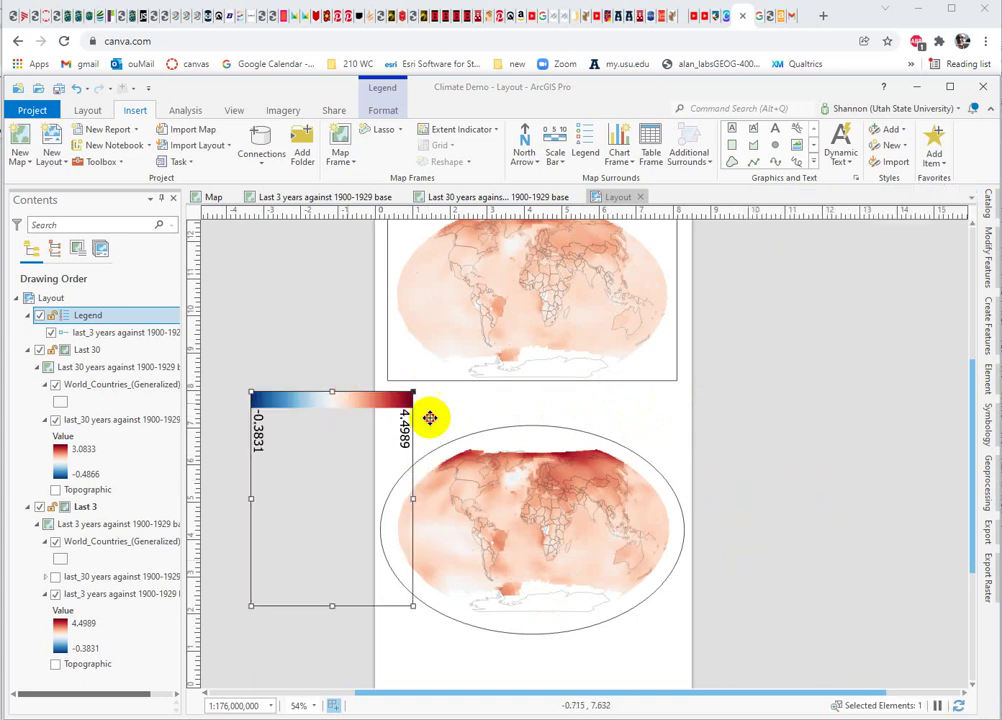
{"action": "left_click_drag", "start_coordinate": [529, 434], "coordinate": [548, 405]}
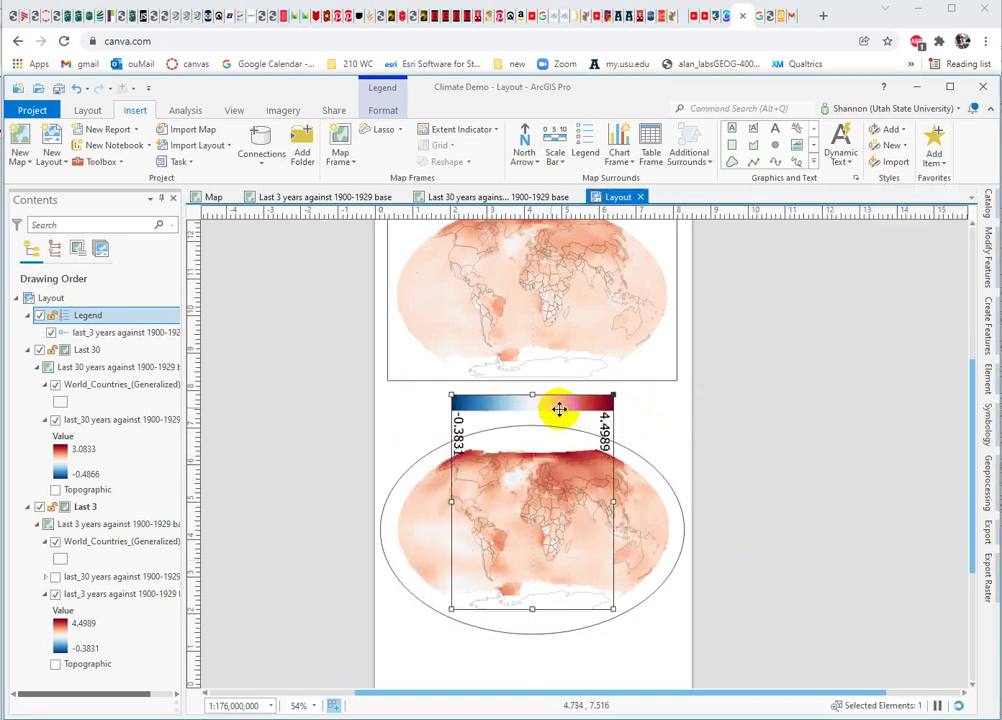
{"action": "left_click_drag", "start_coordinate": [612, 397], "coordinate": [648, 382]}
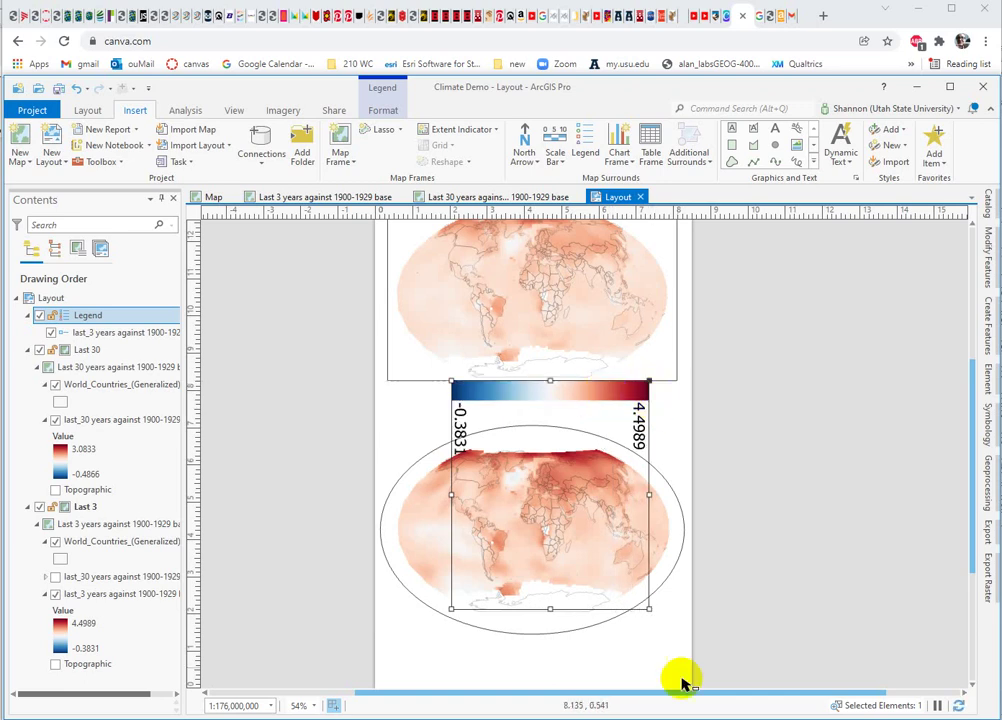
Step: Enlarge the colour-bar legend, settle it above the lower map, and bring up Share options
{"action": "left_click_drag", "start_coordinate": [649, 609], "coordinate": [677, 644]}
{"action": "left_click_drag", "start_coordinate": [620, 395], "coordinate": [588, 405]}
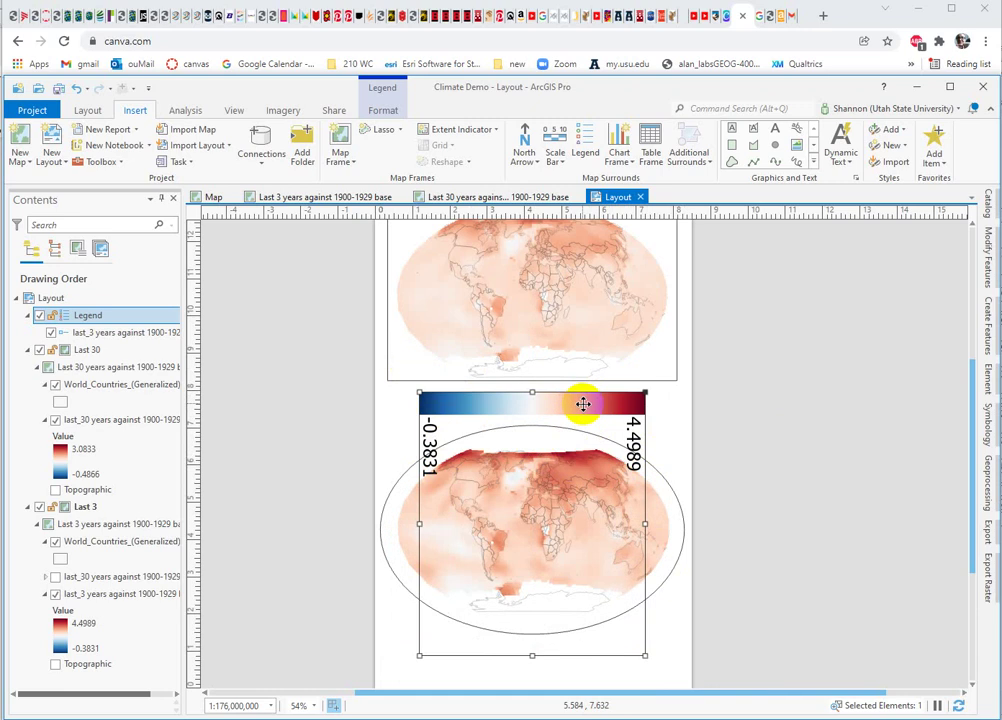
{"action": "left_click", "coordinate": [592, 406]}
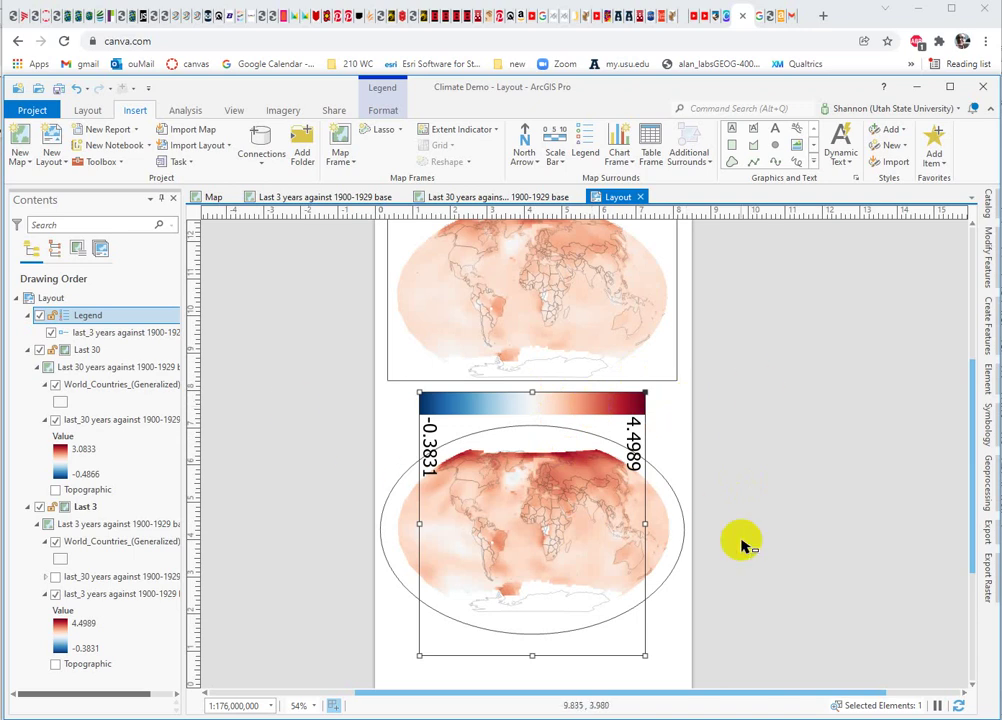
{"action": "left_click", "coordinate": [801, 481]}
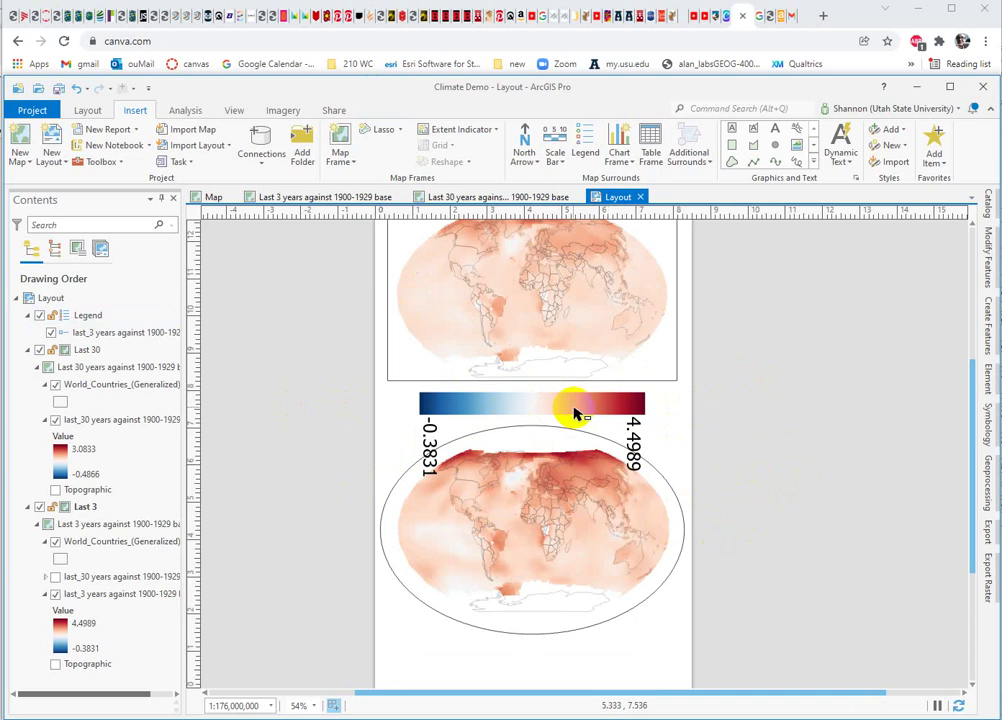
{"action": "left_click", "coordinate": [577, 414]}
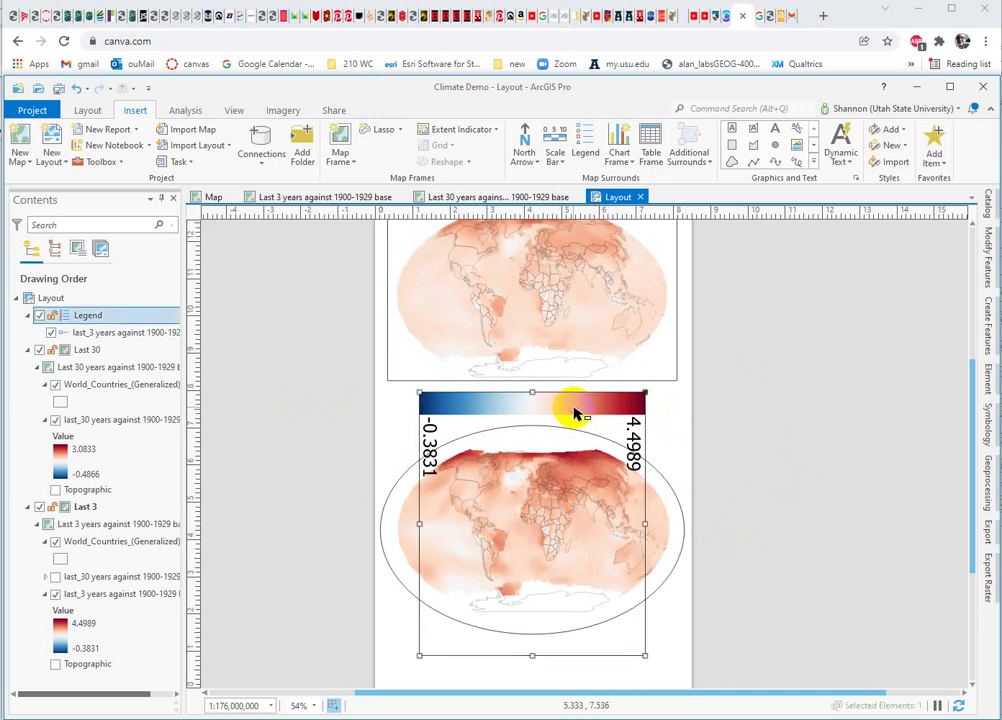
{"action": "left_click", "coordinate": [673, 409]}
{"action": "left_click", "coordinate": [678, 394]}
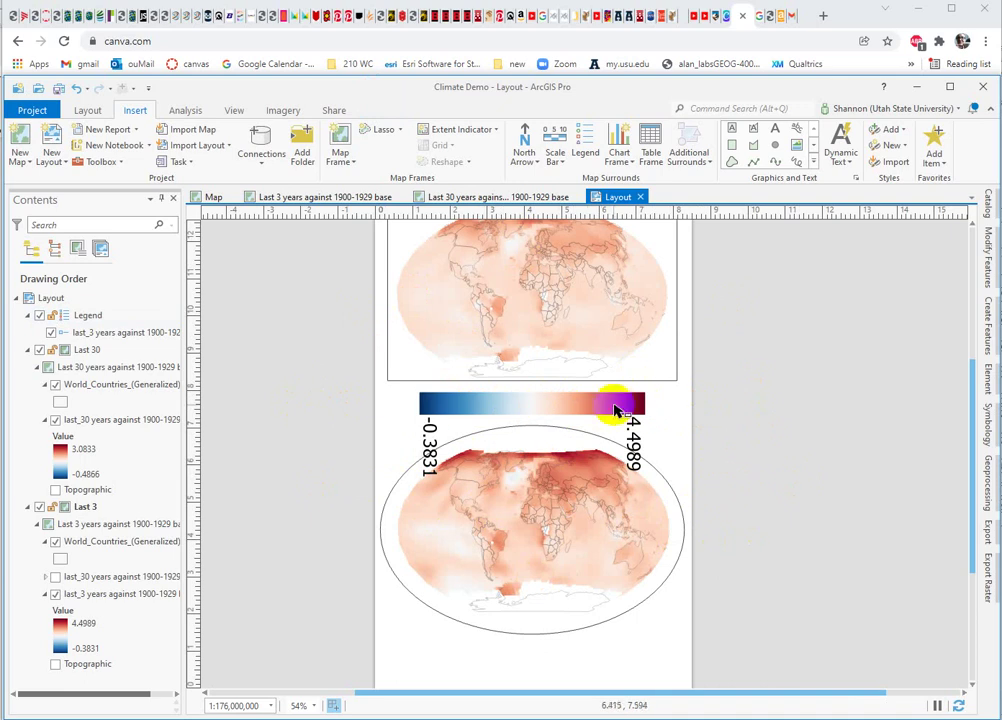
{"action": "left_click", "coordinate": [337, 111]}
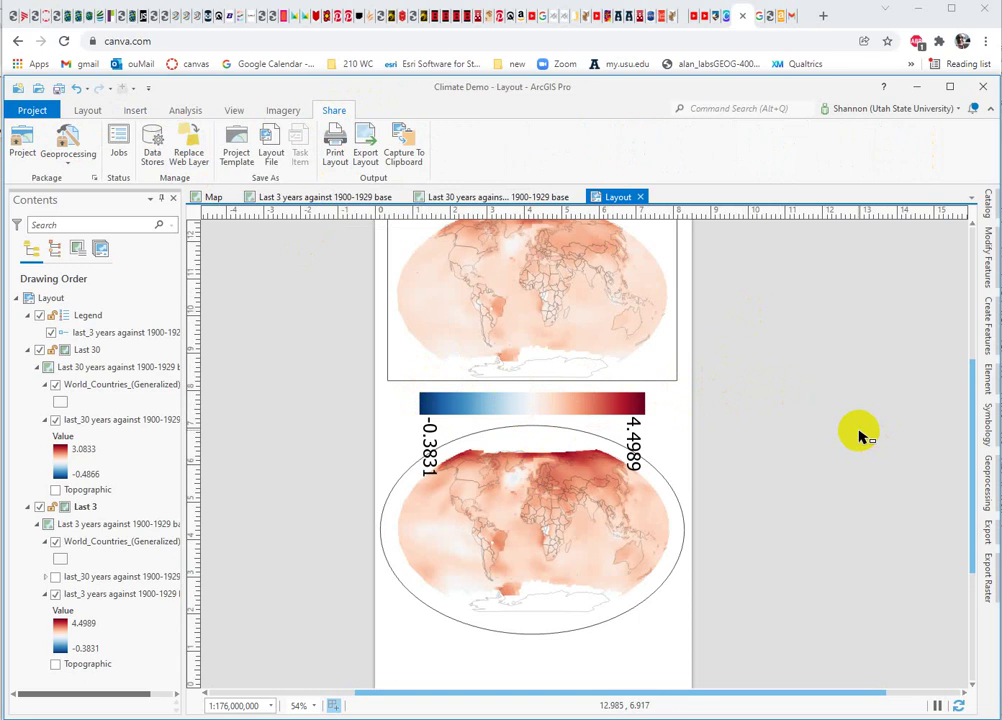
Step: Capture the blue-to-red colour bar as a Greenshot region and copy it to the clipboard
{"action": "scroll", "coordinate": [597, 409], "scroll_direction": "up", "scroll_amount": 5}
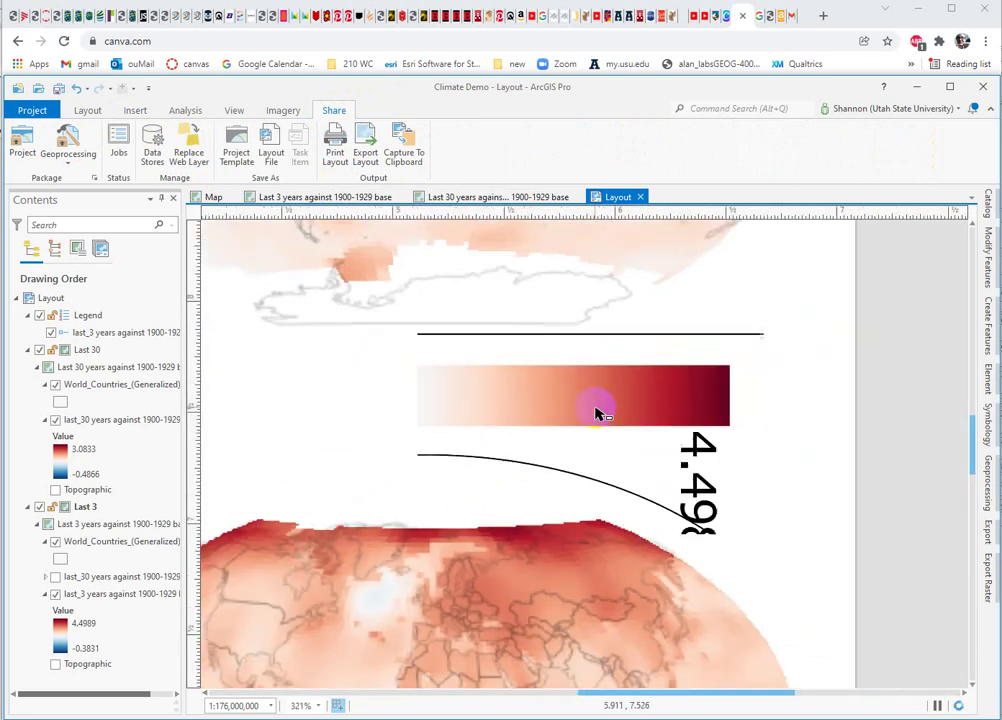
{"action": "scroll", "coordinate": [597, 409], "scroll_direction": "down", "scroll_amount": 3}
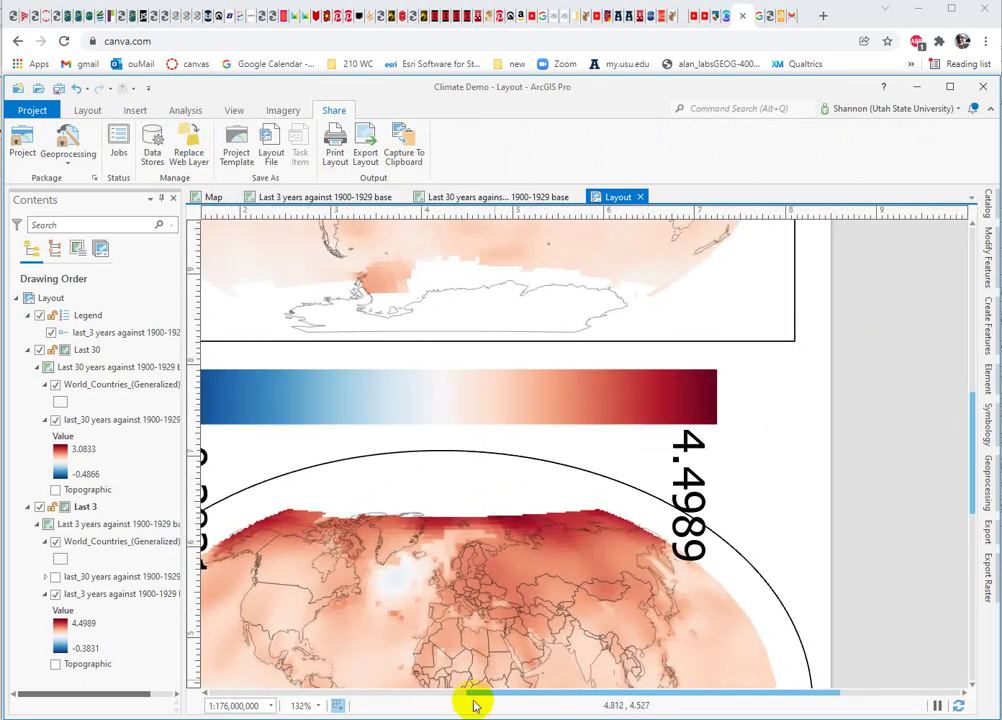
{"action": "left_click_drag", "start_coordinate": [474, 700], "coordinate": [416, 700]}
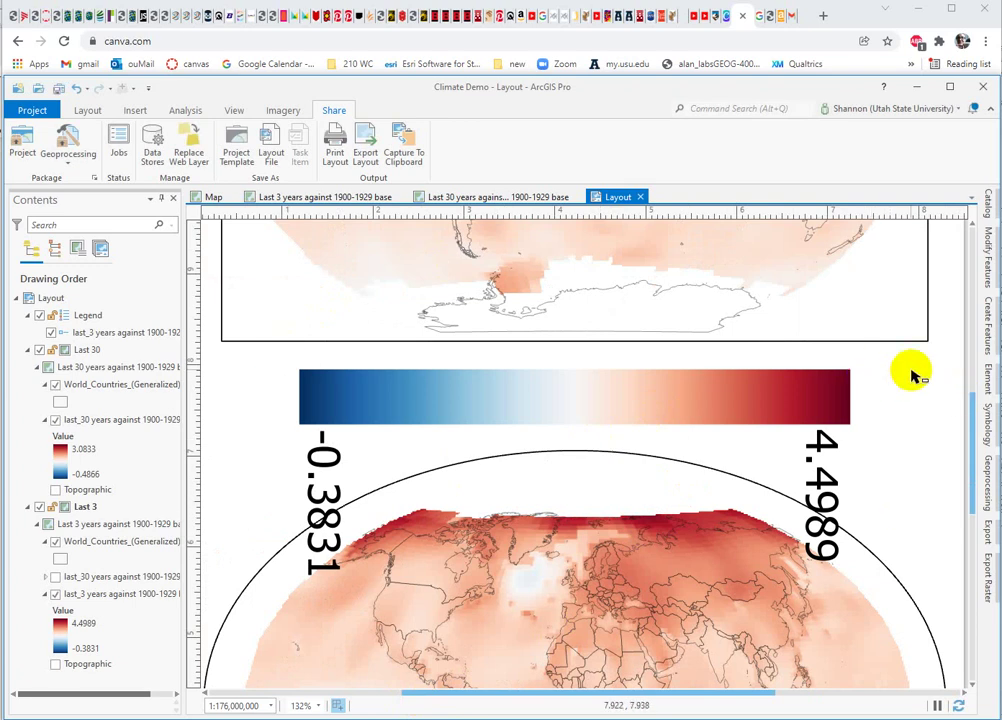
{"action": "key", "text": "Print"}
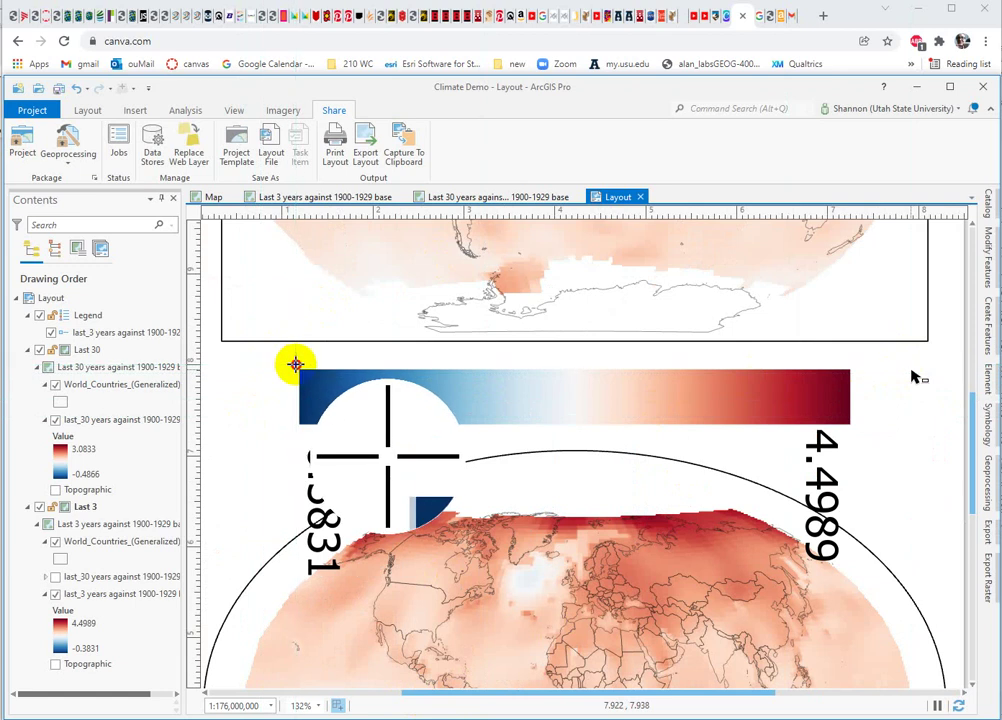
{"action": "left_click_drag", "start_coordinate": [299, 369], "coordinate": [853, 430]}
{"action": "left_click", "coordinate": [886, 458]}
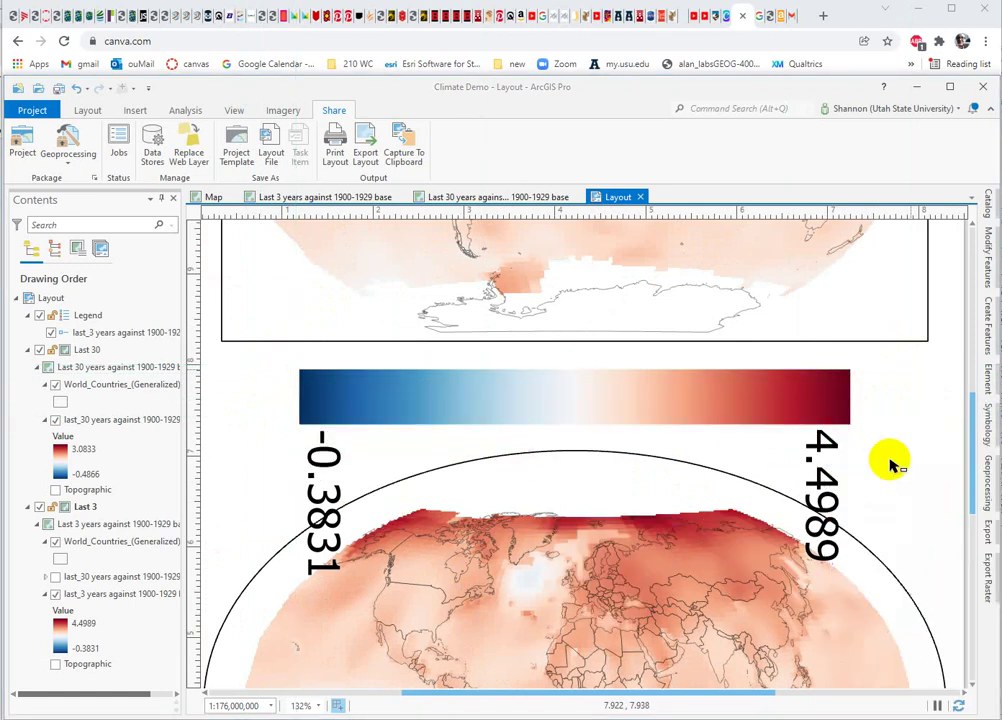
Step: Create a blank Canva poster and paste the colour bar, widened and centred near the top
{"action": "left_click", "coordinate": [720, 20]}
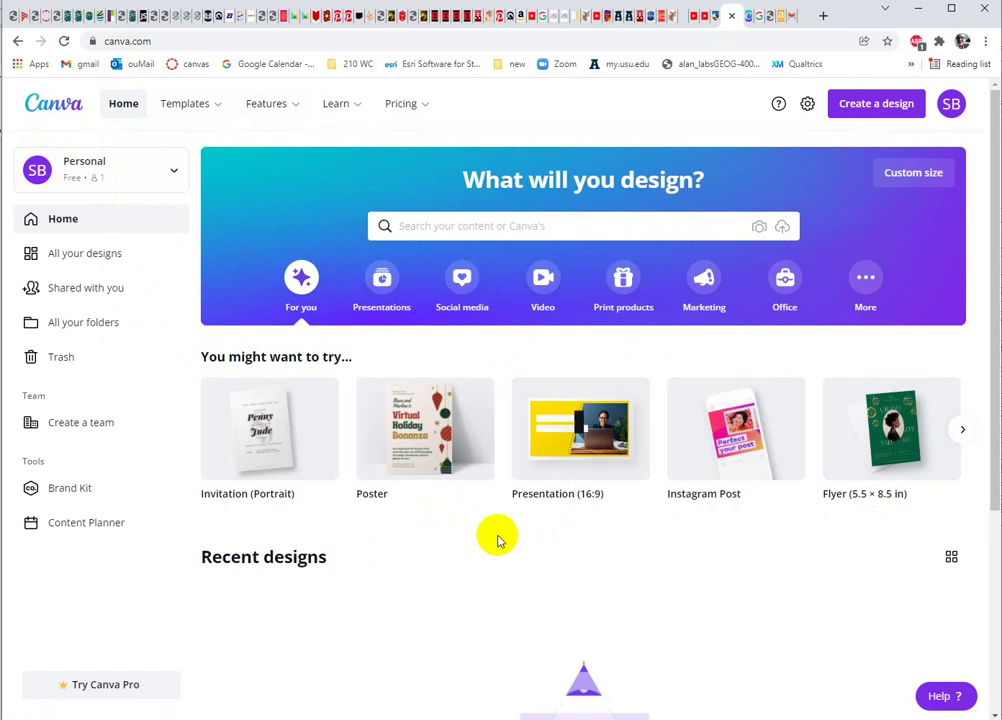
{"action": "left_click", "coordinate": [393, 426]}
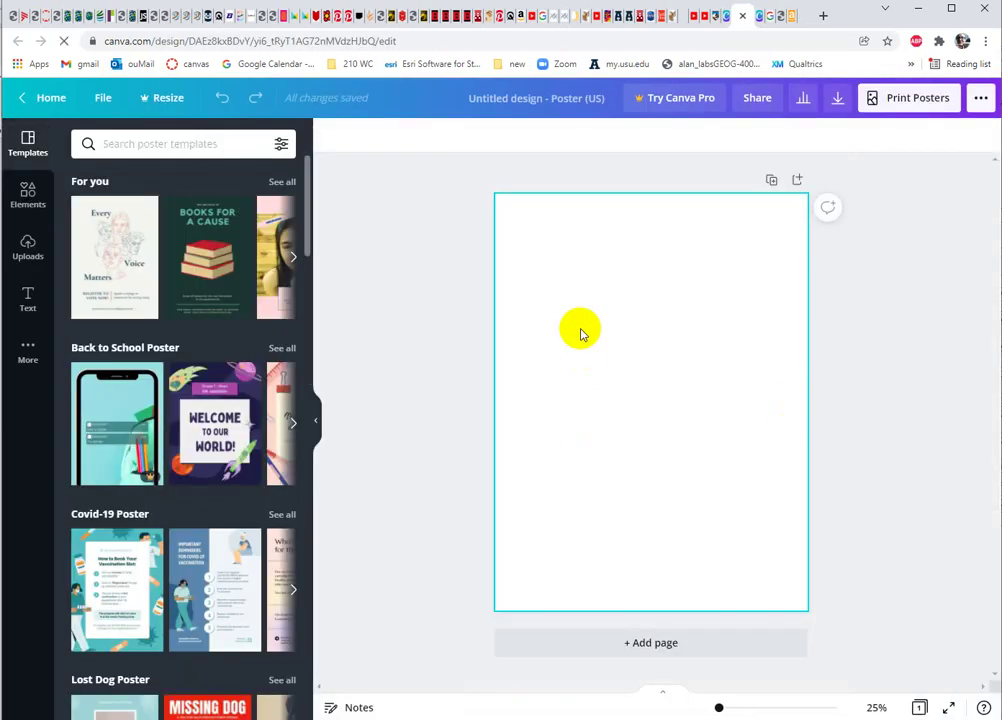
{"action": "key", "text": "ctrl+v"}
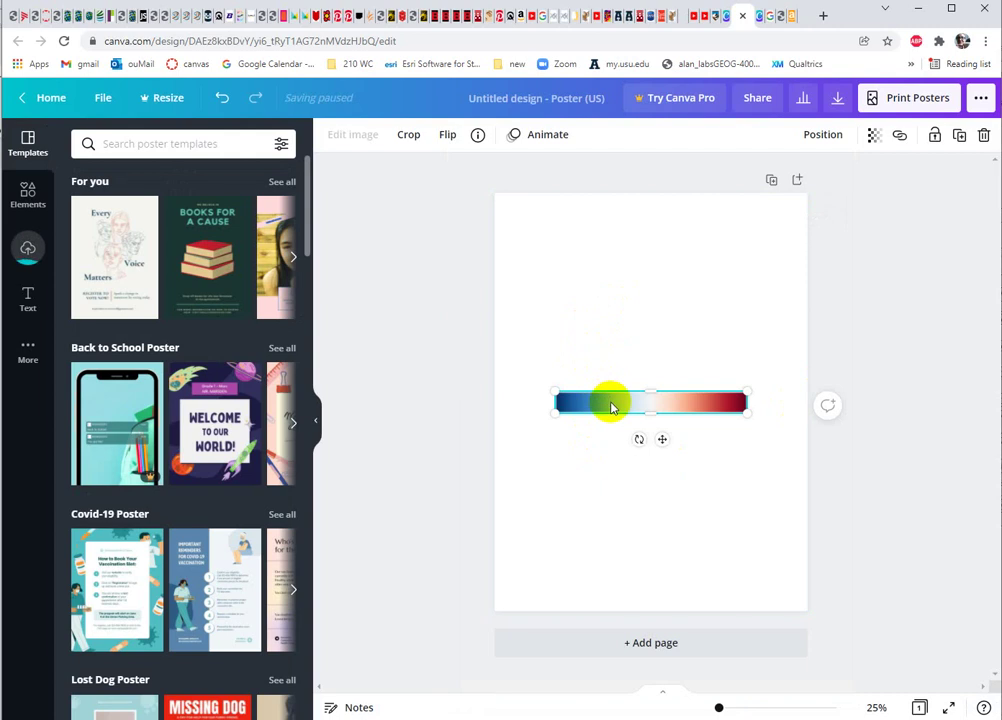
{"action": "left_click_drag", "start_coordinate": [611, 405], "coordinate": [606, 291]}
{"action": "left_click_drag", "start_coordinate": [733, 303], "coordinate": [785, 327]}
{"action": "left_click_drag", "start_coordinate": [642, 300], "coordinate": [620, 286]}
Step: Add a subheading text box below the colour bar
{"action": "left_click", "coordinate": [562, 328]}
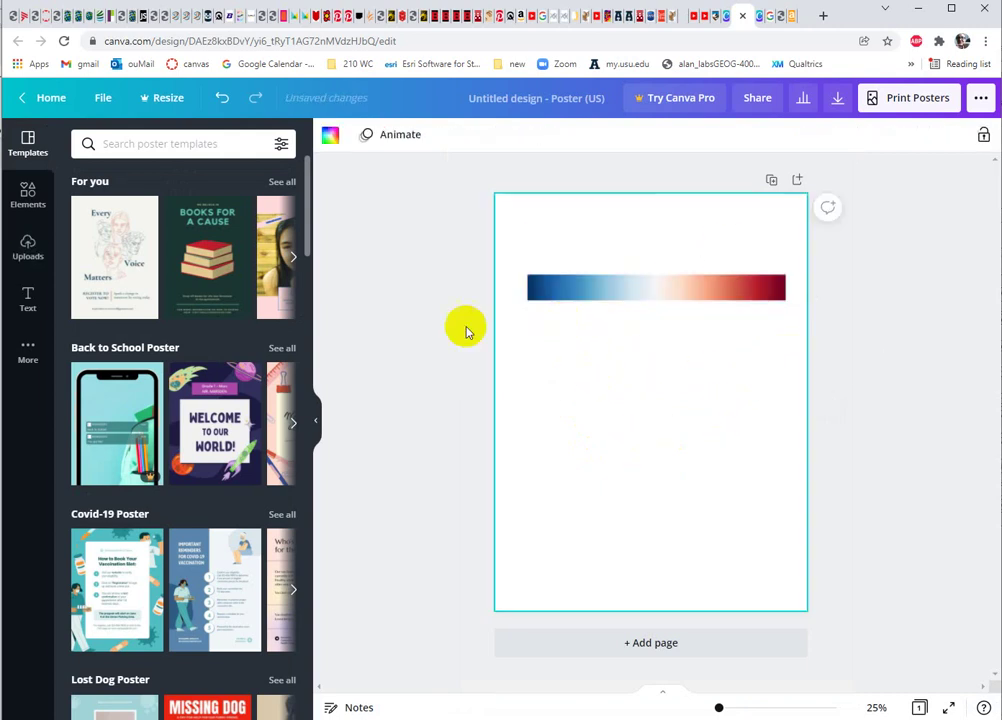
{"action": "left_click", "coordinate": [27, 300]}
{"action": "left_click", "coordinate": [112, 258]}
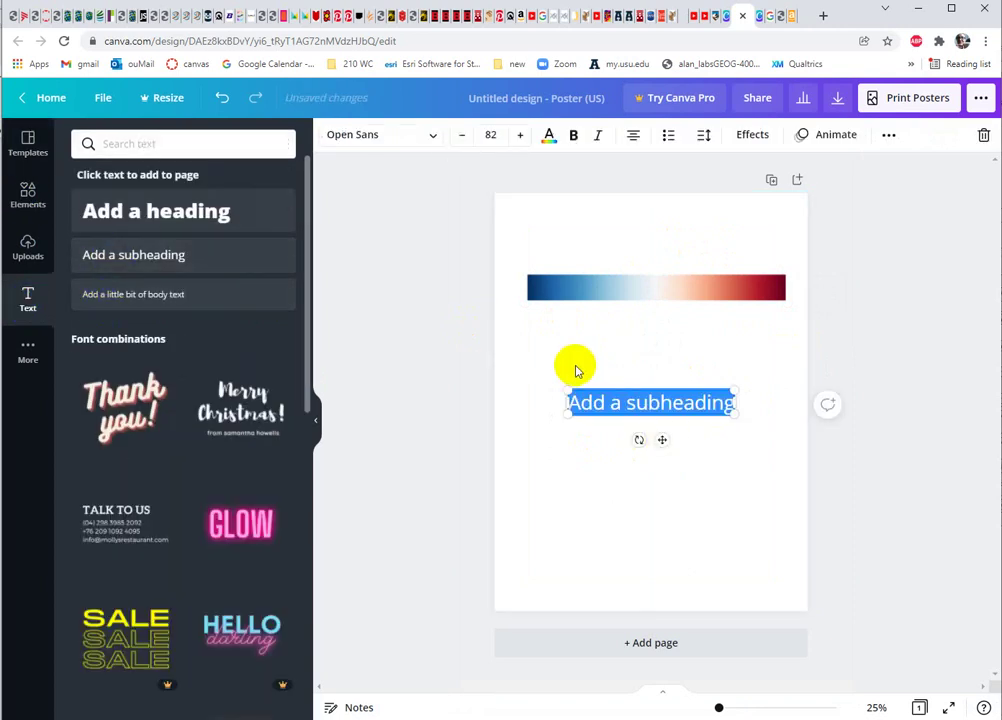
Step: Enter '4.5 C' and reduce it to font size 50 under the bar's right end
{"action": "type", "text": "4.5"}
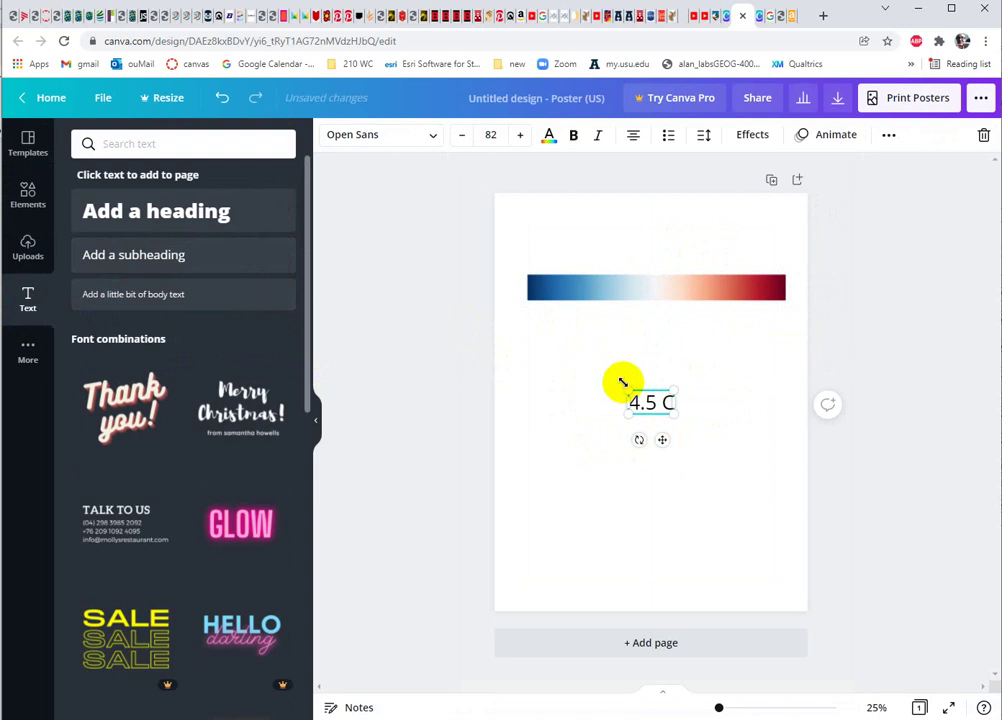
{"action": "type", "text": " C"}
{"action": "left_click_drag", "start_coordinate": [629, 402], "coordinate": [779, 302]}
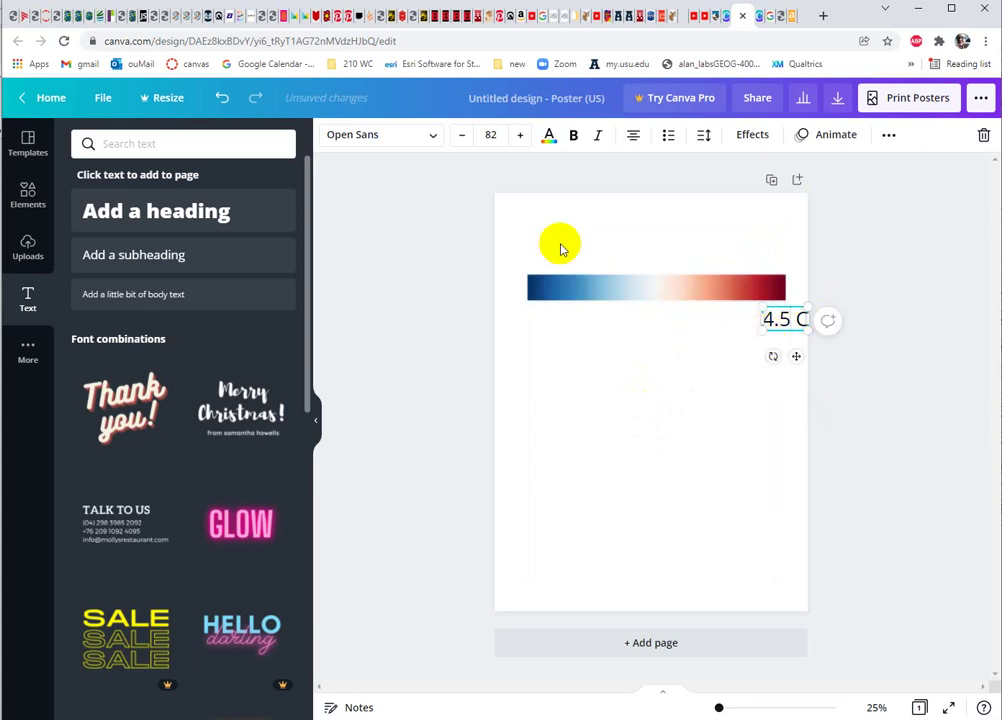
{"action": "left_click", "coordinate": [463, 136]}
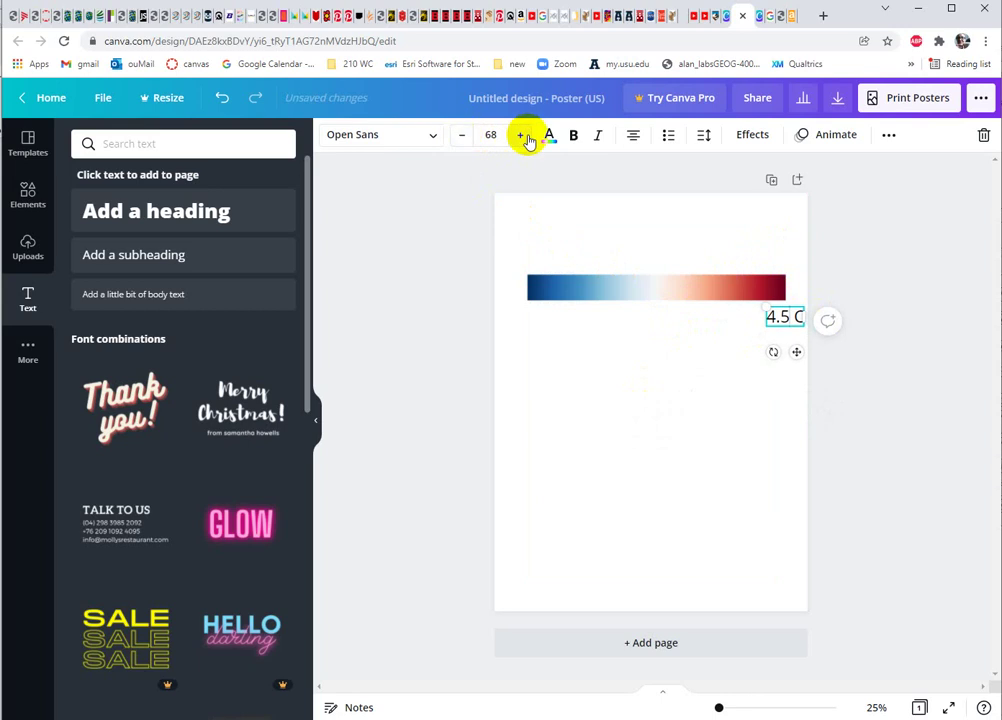
{"action": "left_click", "coordinate": [482, 136]}
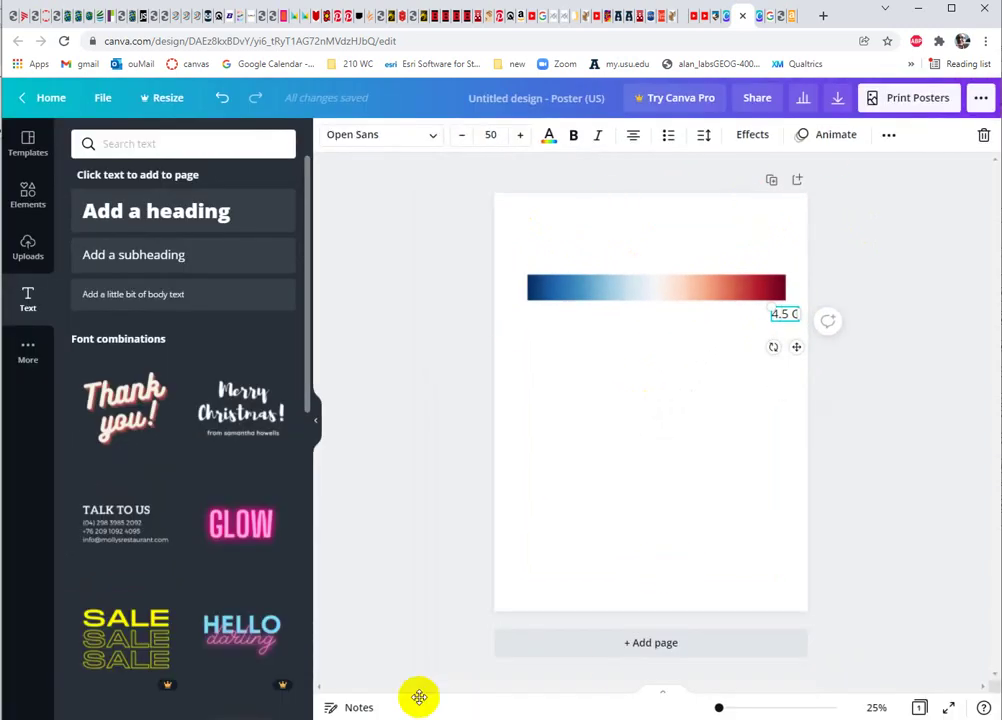
{"action": "left_click_drag", "start_coordinate": [718, 708], "coordinate": [722, 708]}
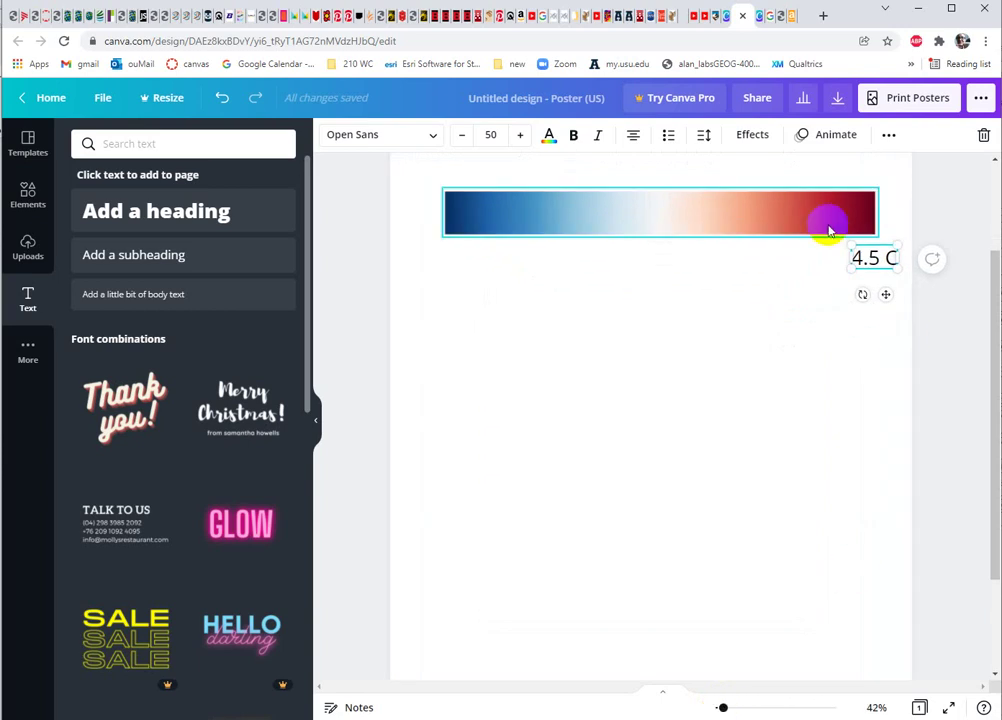
Step: Nudge the 4.5 C label slightly down and right beneath the bar's red end
{"action": "left_click_drag", "start_coordinate": [874, 244], "coordinate": [874, 250]}
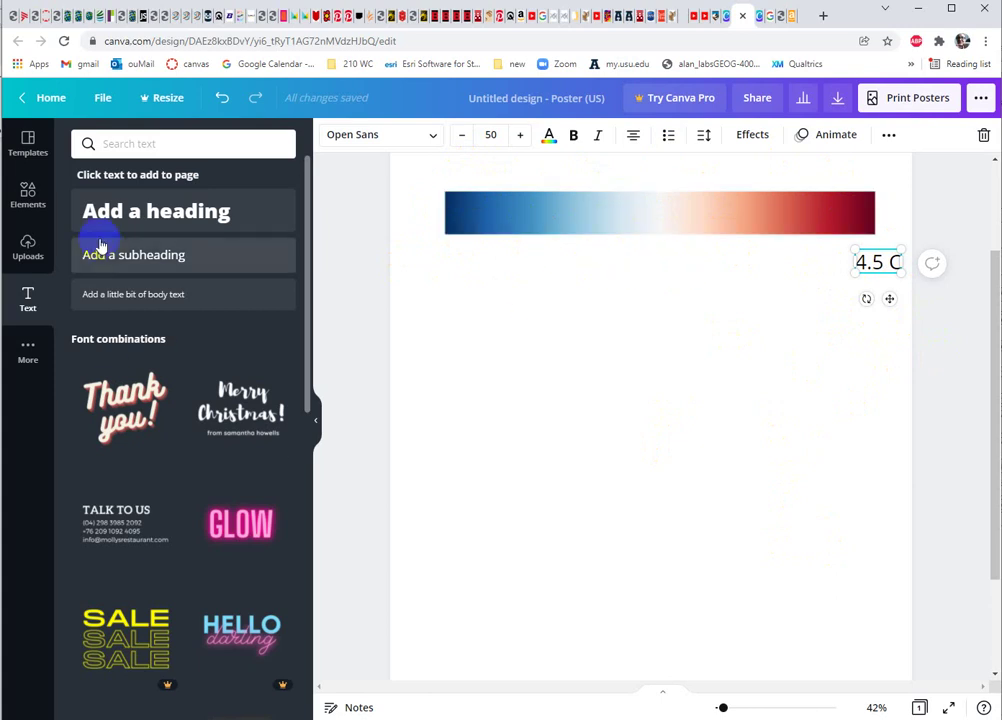
Step: Add a plain black line, stand it vertical and shorten it into a tick at the bar's midpoint
{"action": "left_click", "coordinate": [29, 203]}
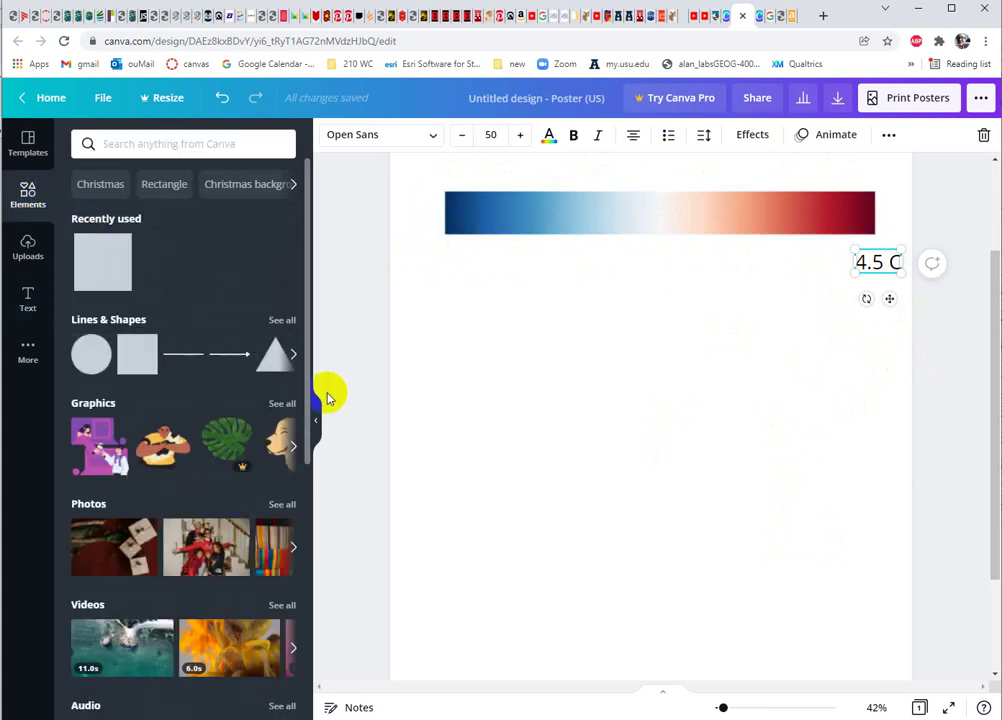
{"action": "left_click", "coordinate": [294, 356]}
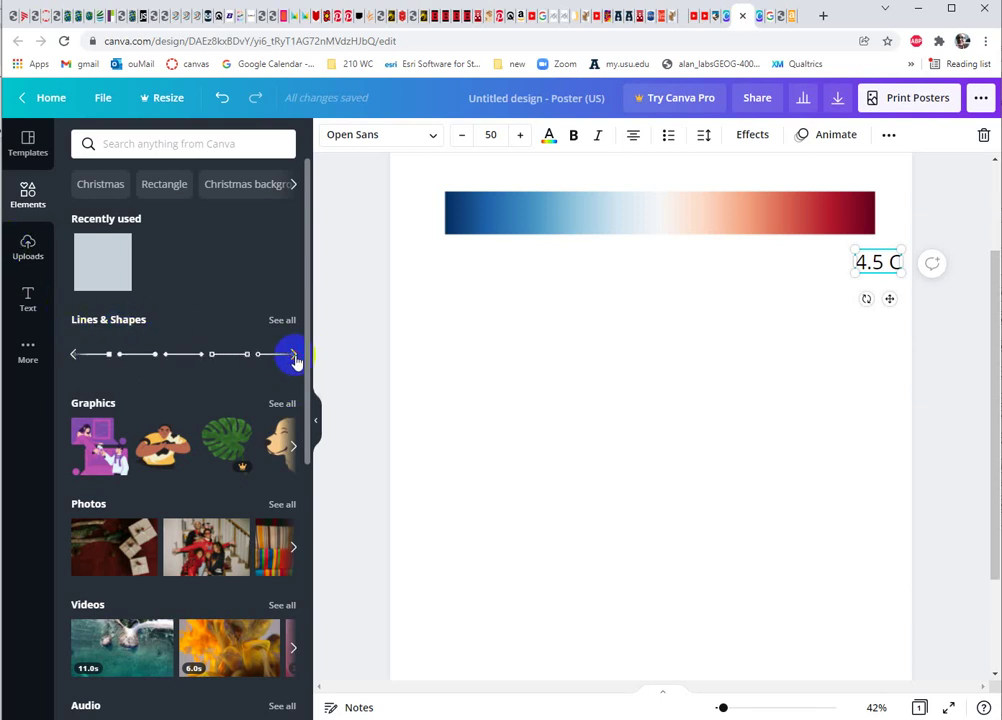
{"action": "left_click", "coordinate": [294, 356]}
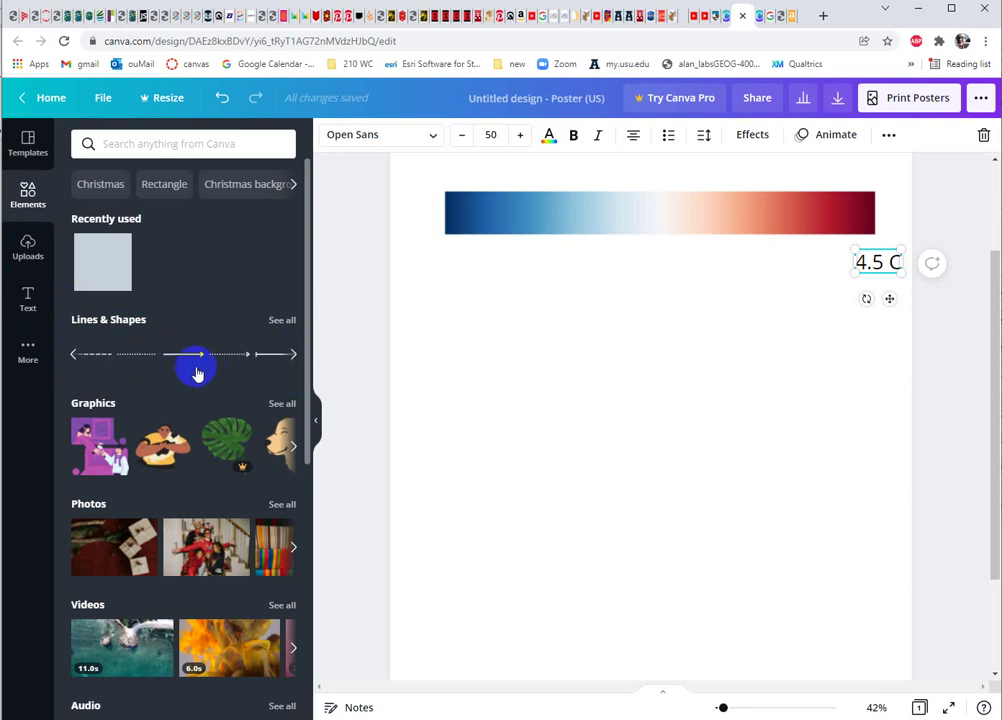
{"action": "left_click", "coordinate": [298, 361]}
{"action": "left_click", "coordinate": [101, 353]}
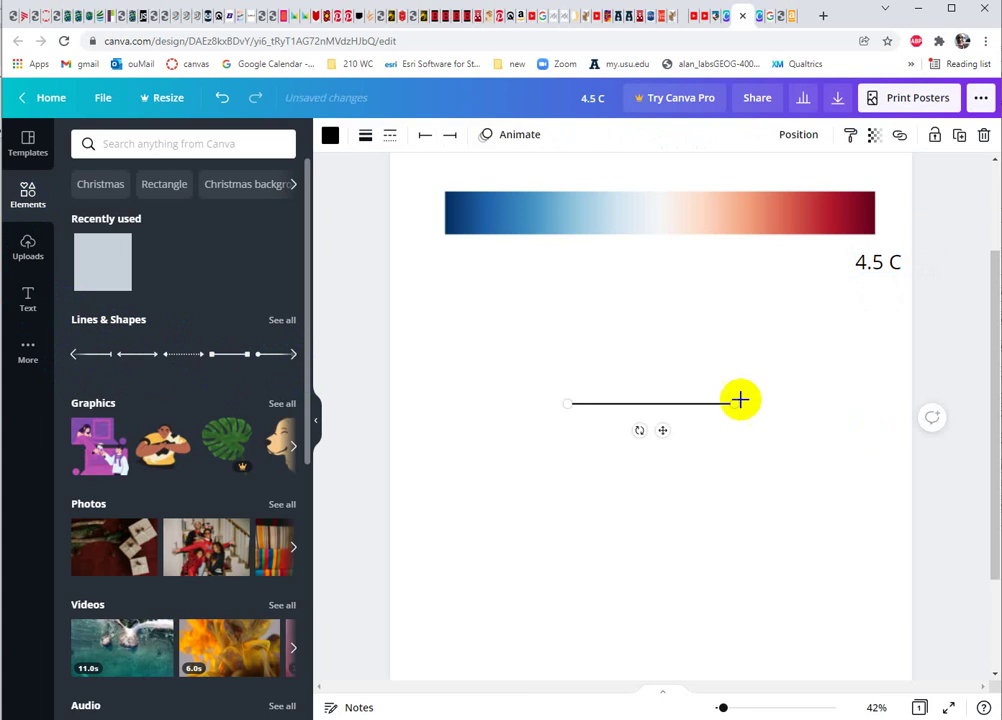
{"action": "left_click_drag", "start_coordinate": [734, 404], "coordinate": [564, 336]}
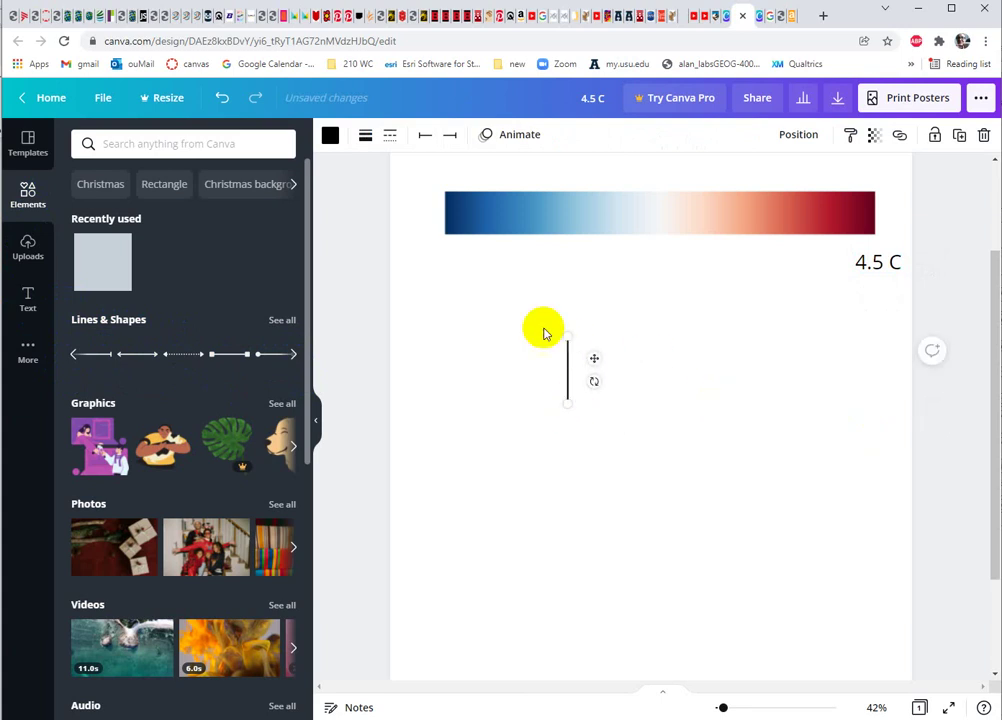
{"action": "left_click_drag", "start_coordinate": [569, 406], "coordinate": [657, 217]}
{"action": "left_click", "coordinate": [693, 352]}
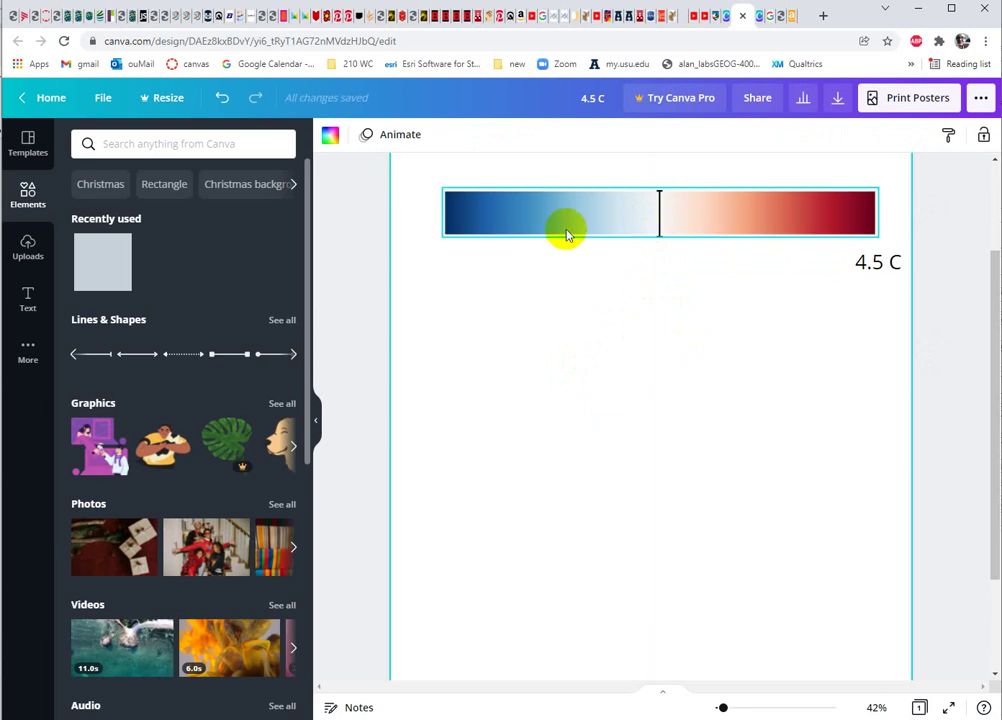
Step: Slide the existing tick marks further right along the colour bar
{"action": "left_click", "coordinate": [659, 218]}
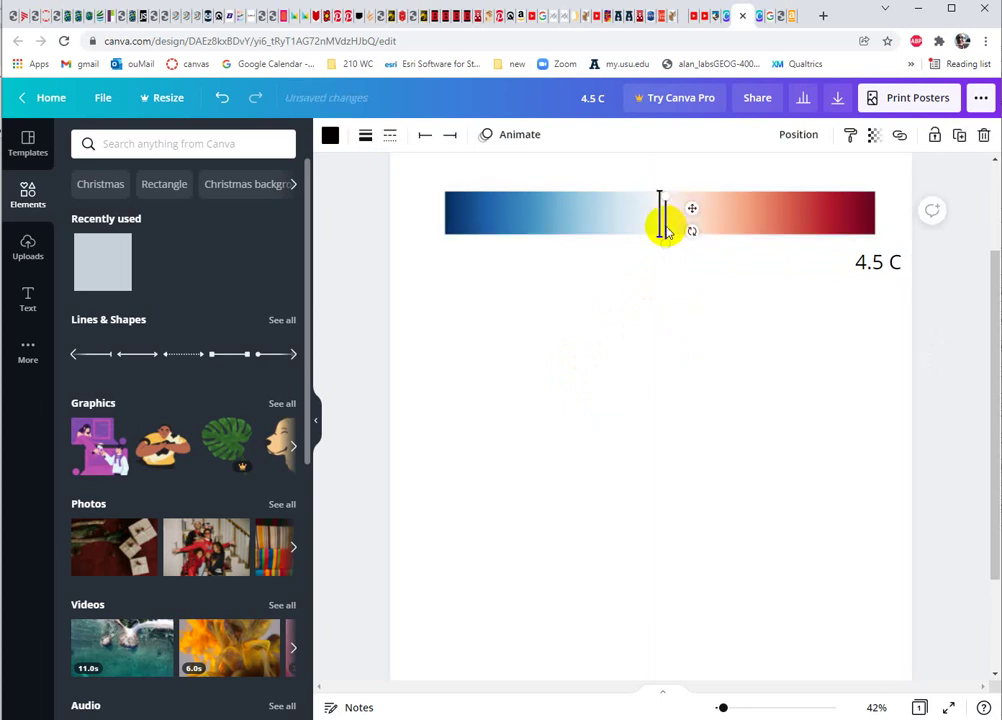
{"action": "left_click_drag", "start_coordinate": [665, 230], "coordinate": [741, 218]}
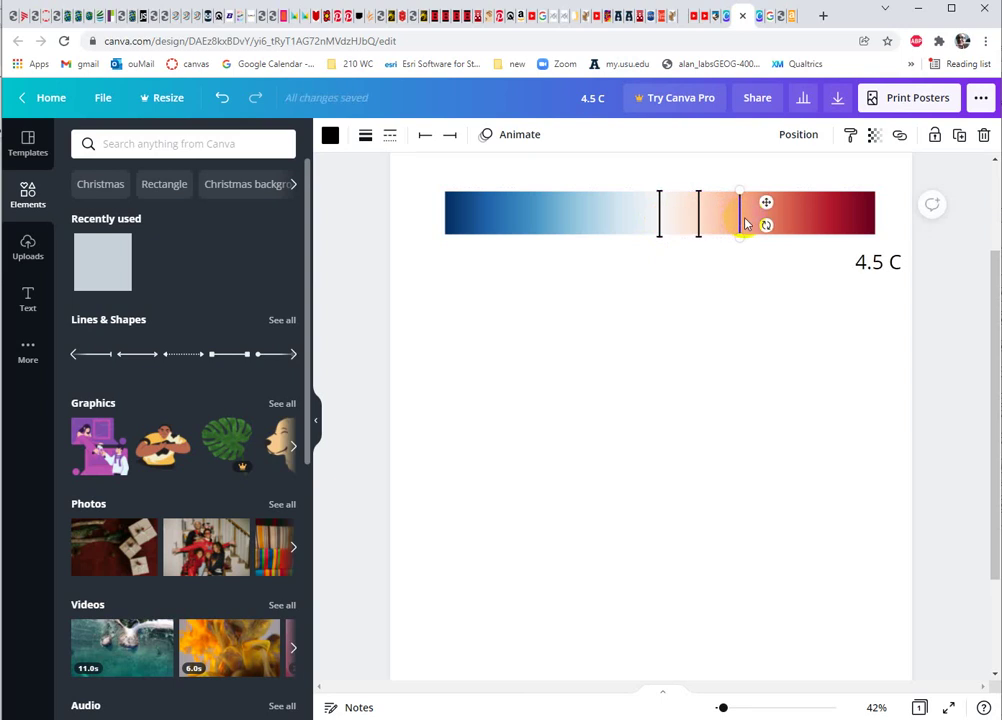
{"action": "left_click", "coordinate": [662, 217], "text": "shift"}
{"action": "left_click", "coordinate": [699, 215], "text": "shift"}
{"action": "left_click_drag", "start_coordinate": [730, 213], "coordinate": [782, 212]}
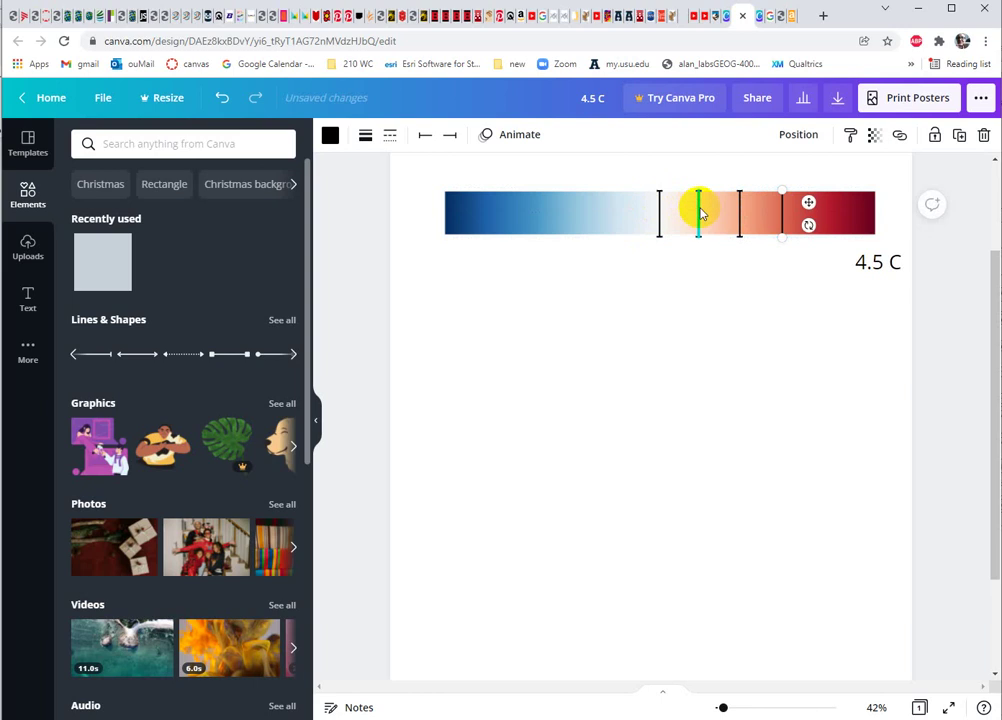
{"action": "left_click", "coordinate": [807, 322]}
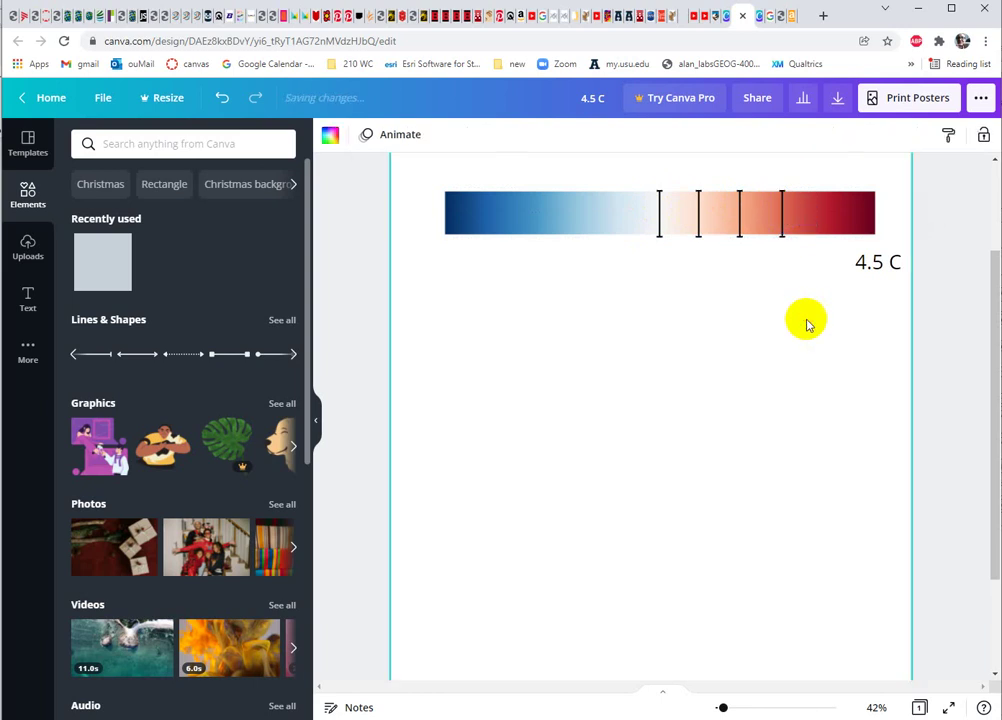
Step: Paste a new tick near the bar's red end, adjust the leftmost tick, and begin selecting ticks
{"action": "key", "text": "ctrl+v"}
{"action": "left_click_drag", "start_coordinate": [666, 222], "coordinate": [841, 215]}
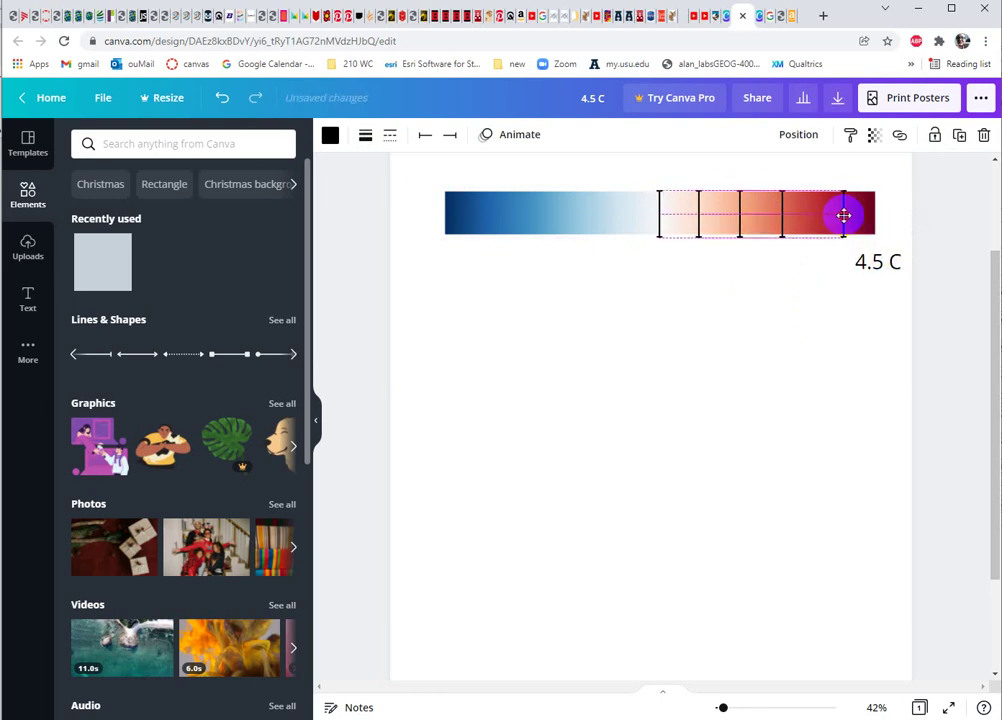
{"action": "left_click_drag", "start_coordinate": [845, 215], "coordinate": [846, 216]}
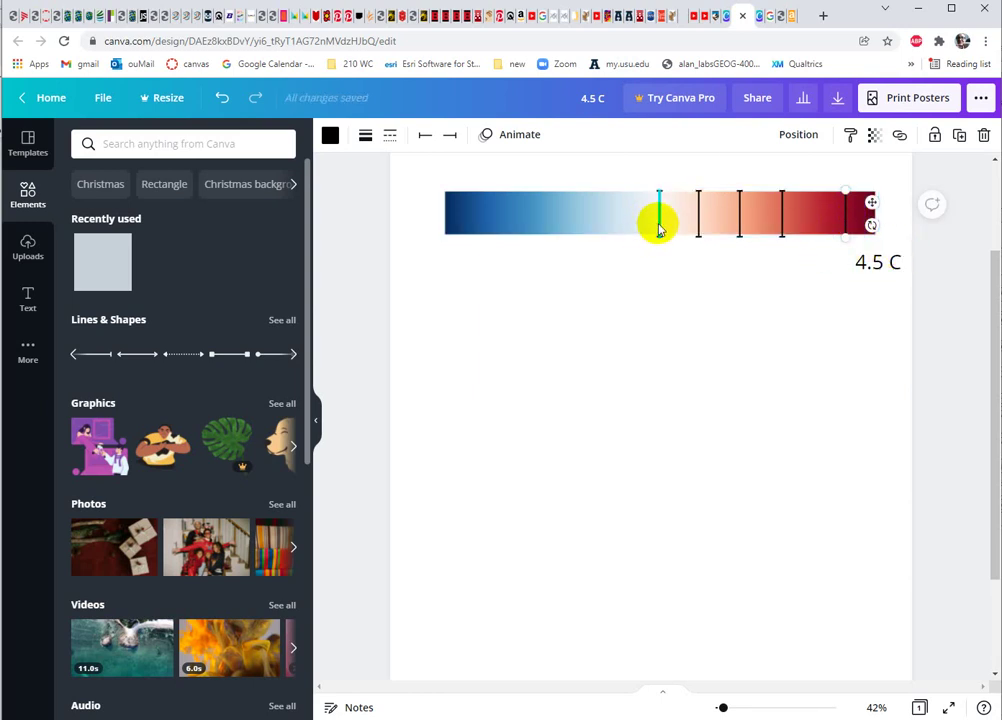
{"action": "left_click_drag", "start_coordinate": [659, 225], "coordinate": [612, 216]}
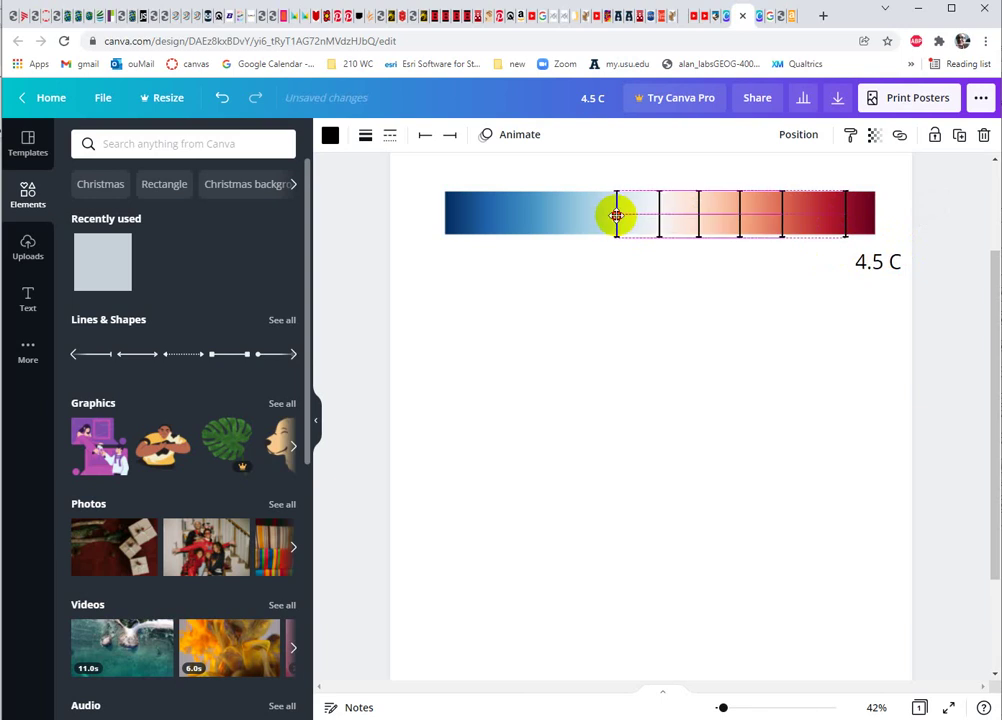
{"action": "left_click", "coordinate": [618, 215]}
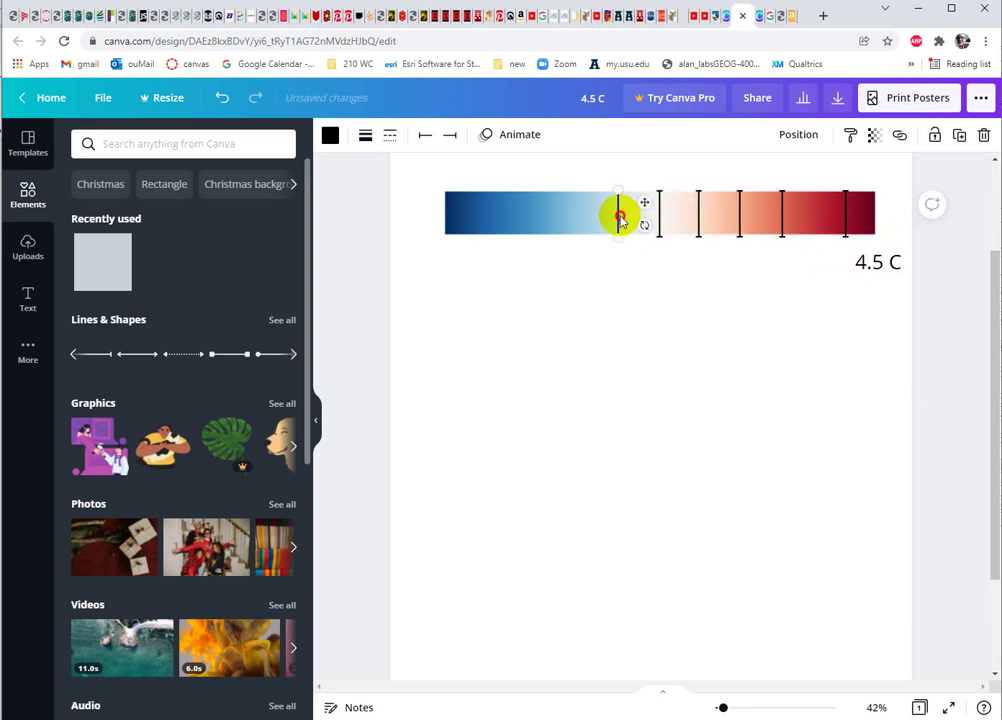
{"action": "left_click", "coordinate": [660, 216], "text": "shift"}
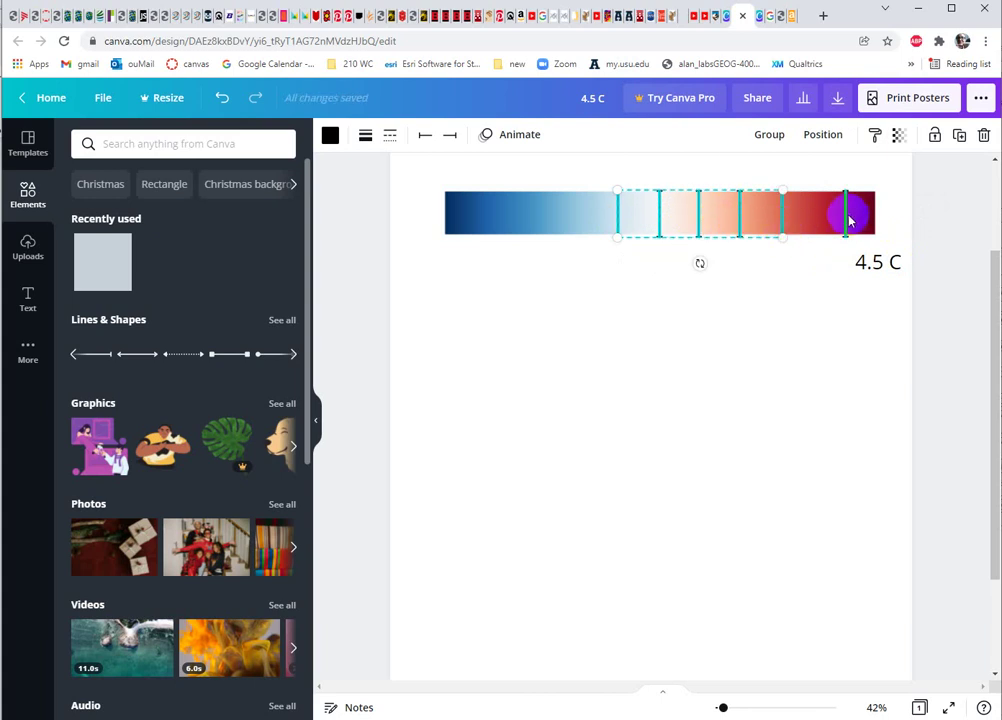
Step: Space the selected ticks evenly horizontally, then shift the last tick toward the dark red end
{"action": "left_click", "coordinate": [818, 136]}
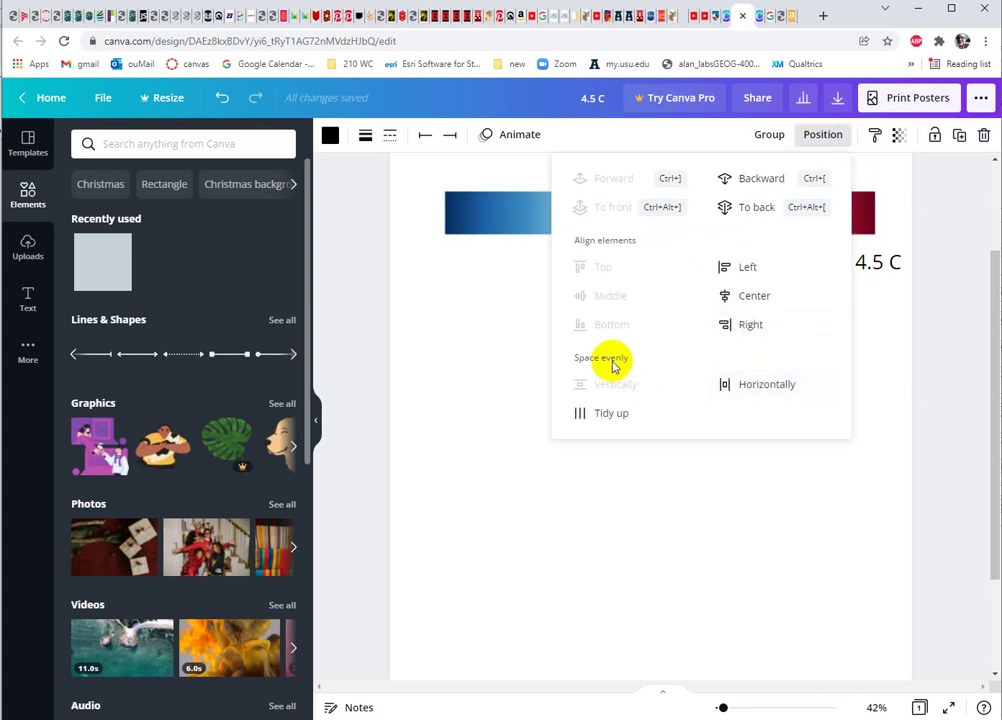
{"action": "left_click", "coordinate": [756, 385]}
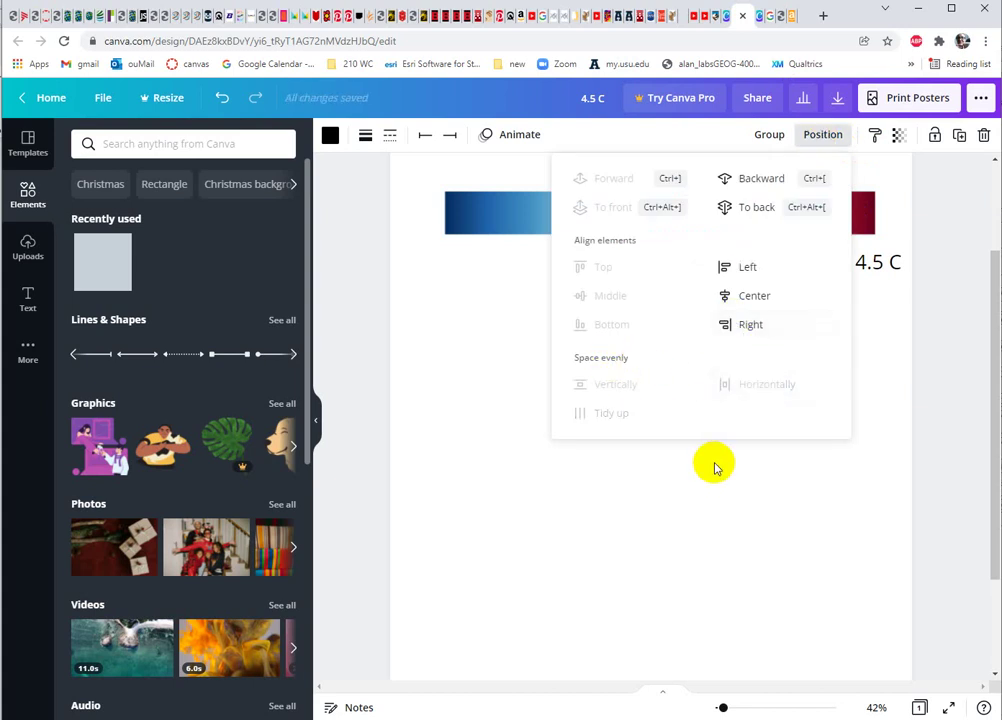
{"action": "left_click", "coordinate": [707, 531]}
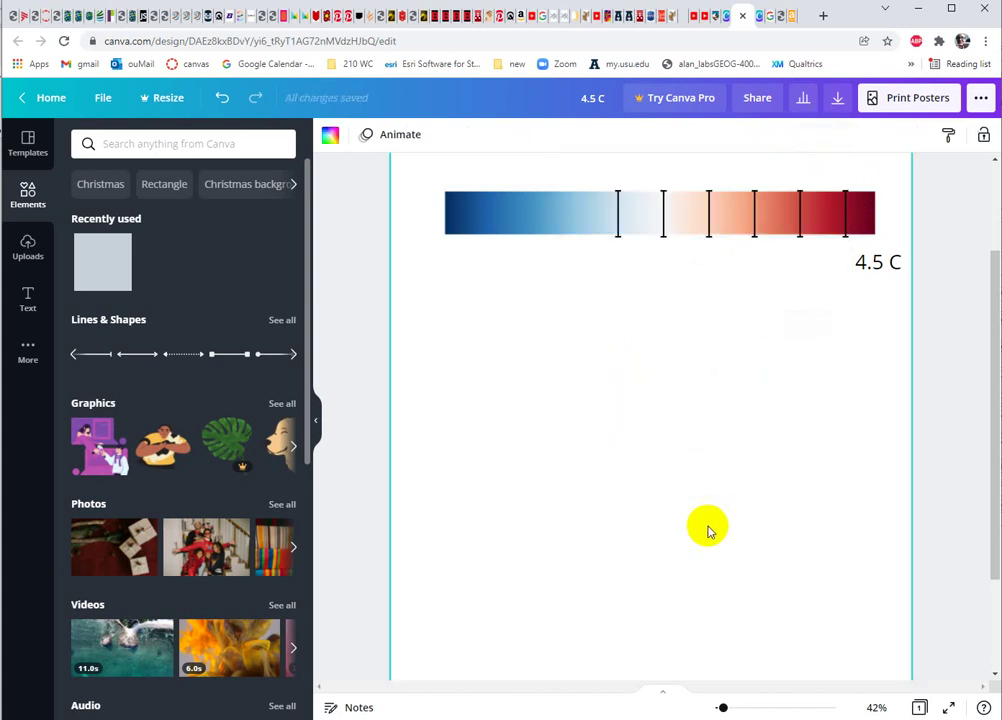
{"action": "left_click", "coordinate": [845, 215]}
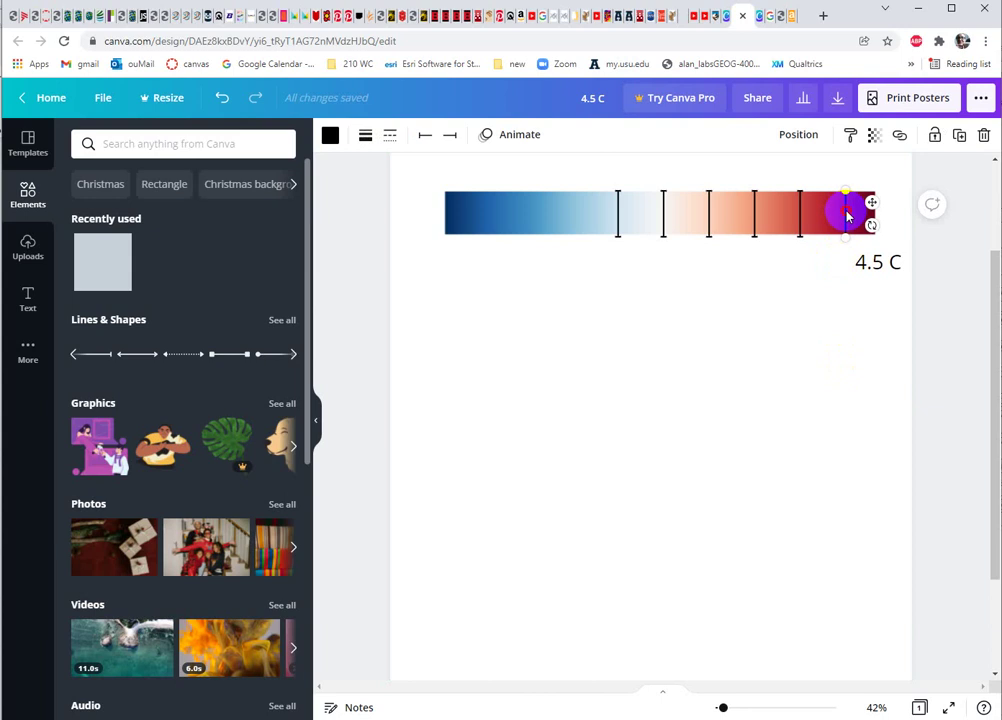
{"action": "left_click_drag", "start_coordinate": [847, 215], "coordinate": [853, 212]}
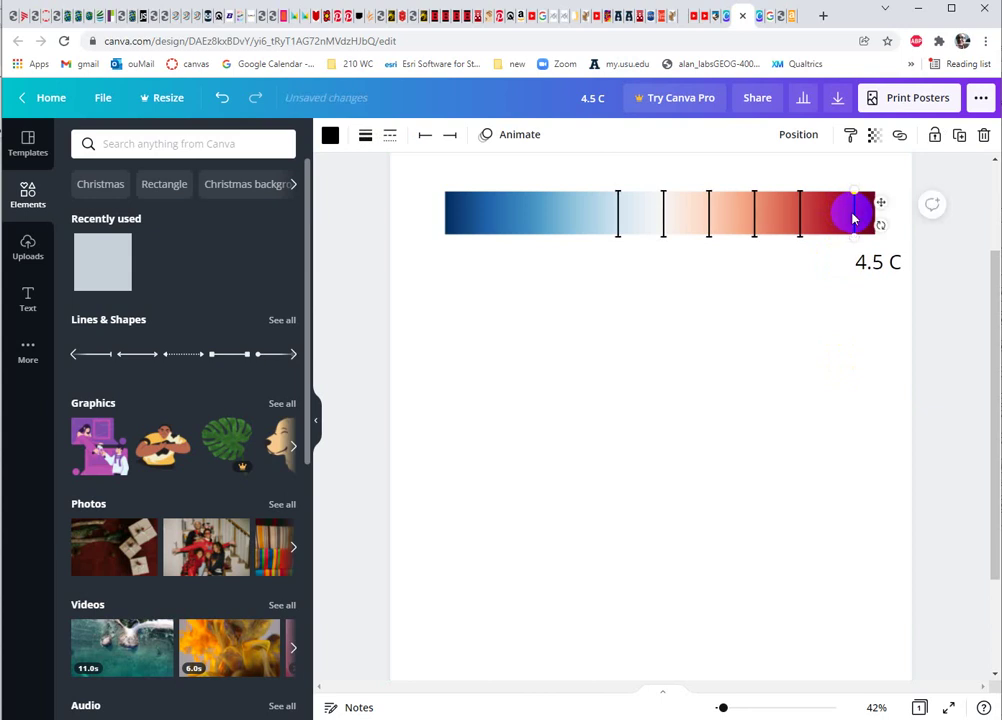
Step: Select all six ticks and space them evenly horizontally again
{"action": "left_click", "coordinate": [801, 213]}
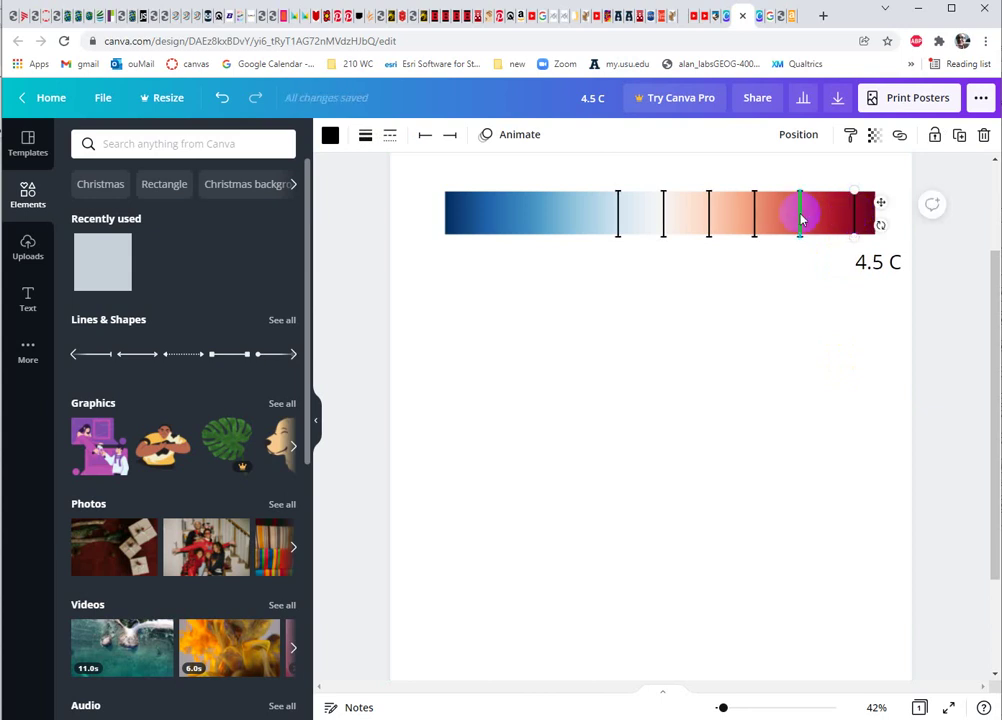
{"action": "left_click", "coordinate": [664, 222]}
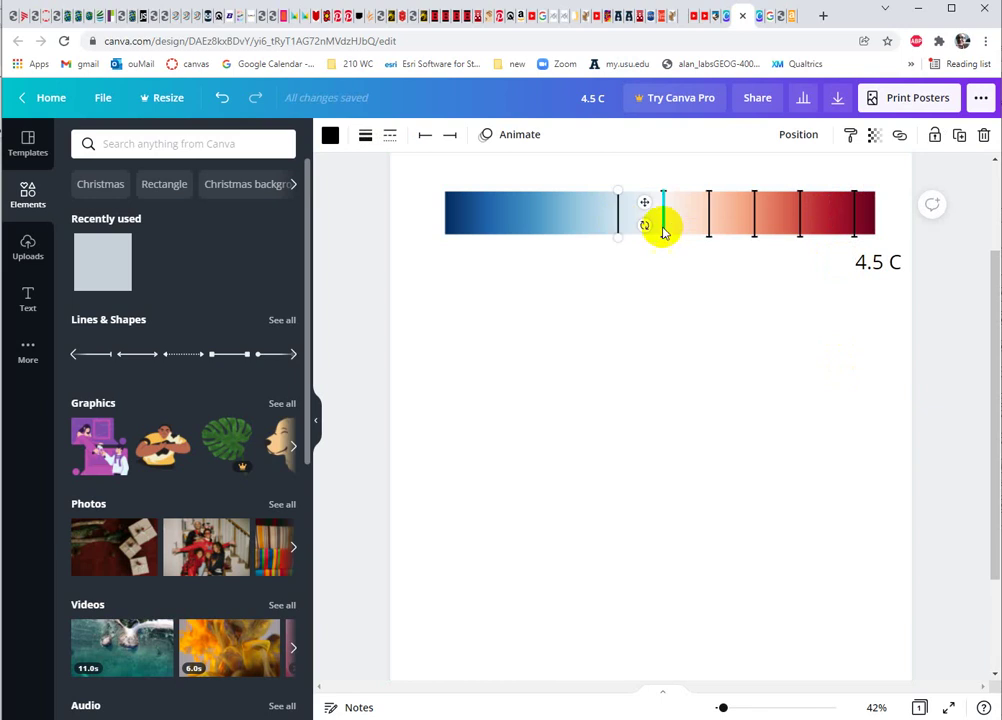
{"action": "left_click", "coordinate": [664, 224], "text": "shift"}
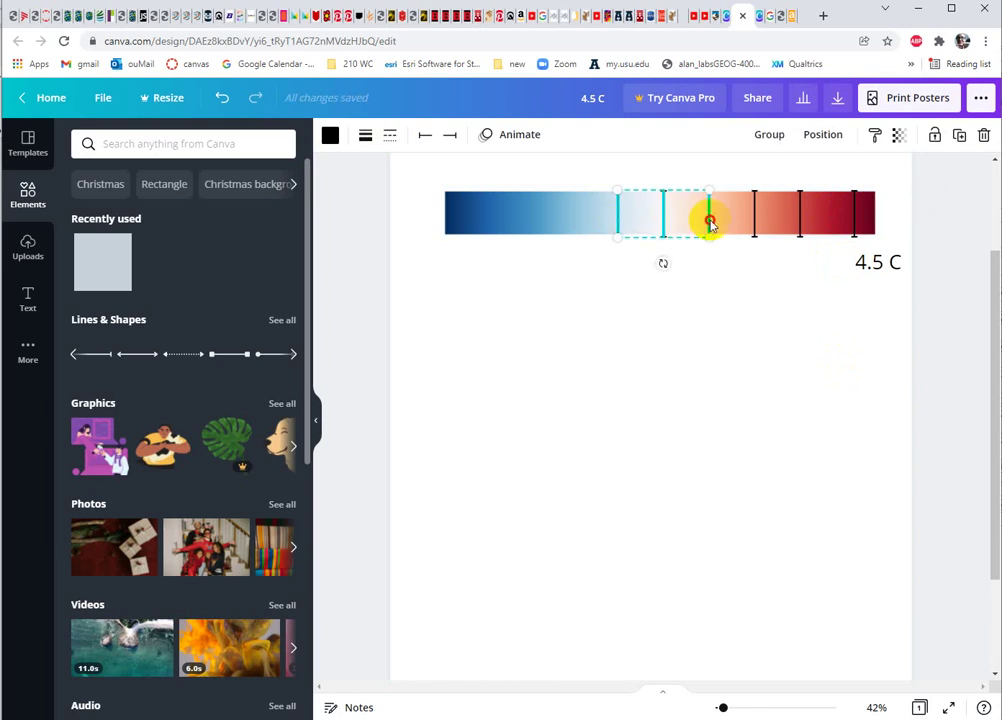
{"action": "left_click", "coordinate": [756, 222], "text": "shift"}
{"action": "left_click", "coordinate": [801, 222], "text": "shift"}
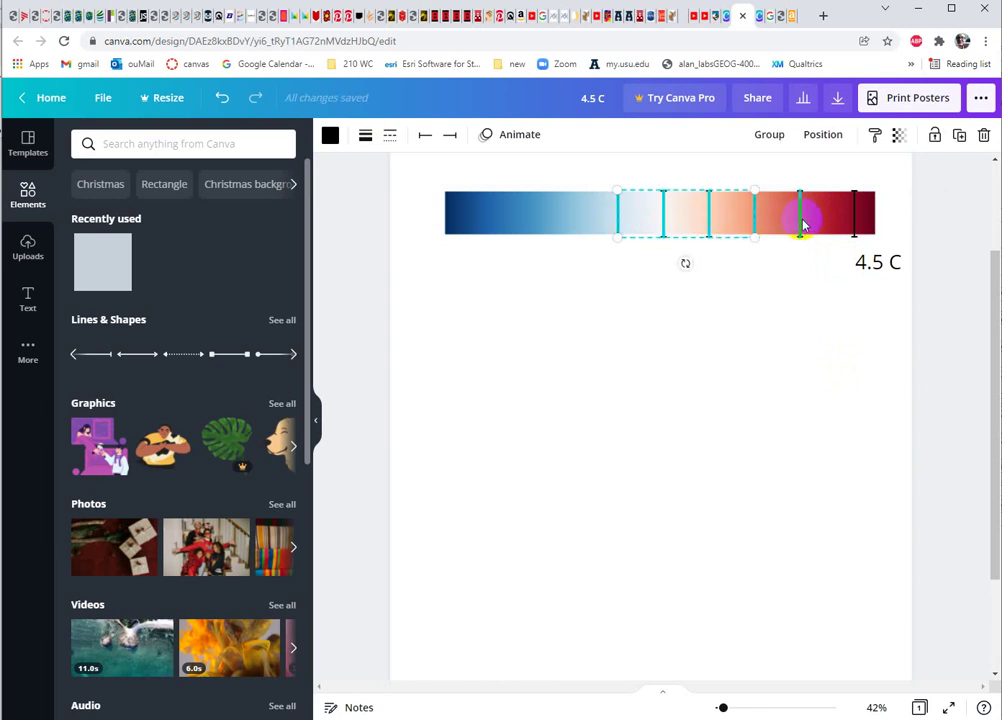
{"action": "left_click", "coordinate": [855, 222], "text": "shift"}
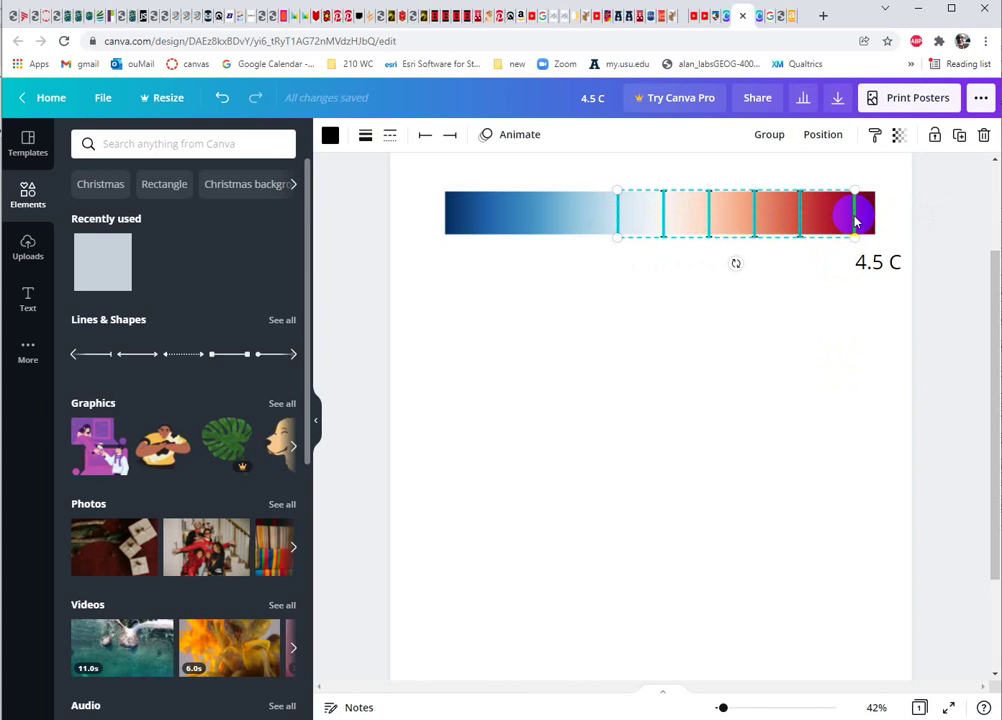
{"action": "left_click", "coordinate": [823, 134]}
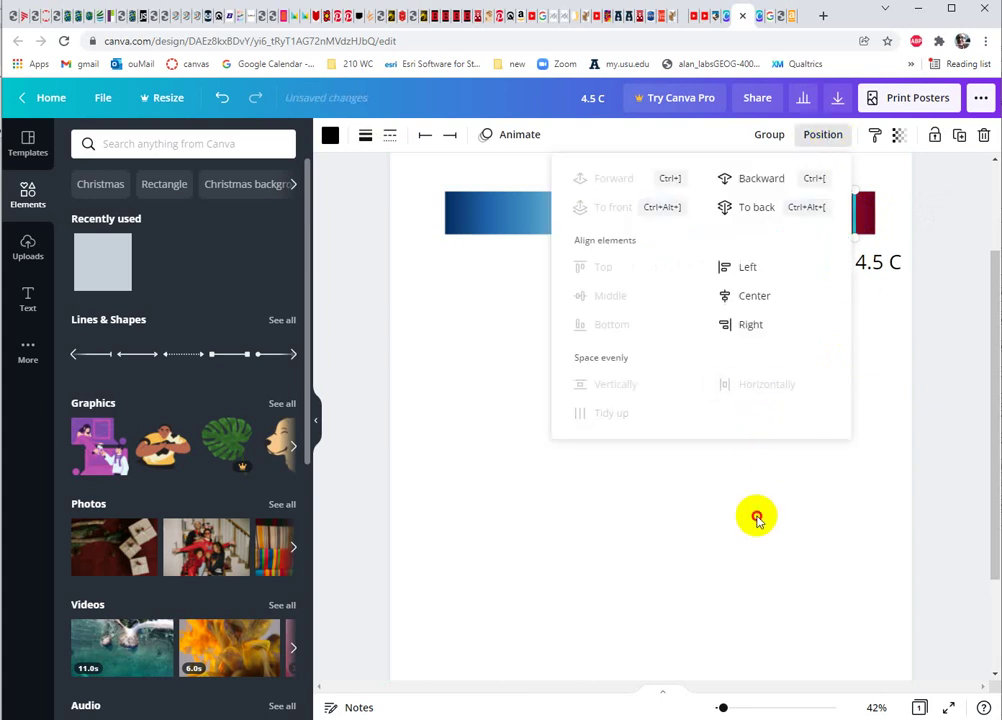
{"action": "left_click", "coordinate": [757, 390]}
{"action": "left_click", "coordinate": [758, 519]}
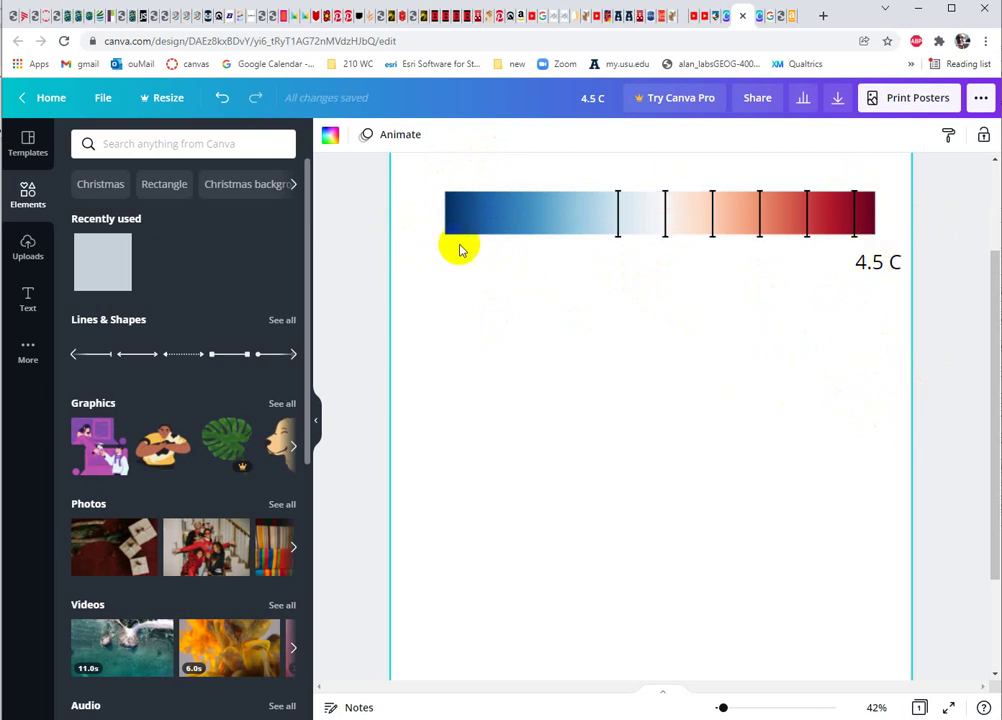
Step: Add a body text box reading '0' and move it just above the colour ramp
{"action": "left_click", "coordinate": [30, 303]}
{"action": "left_click", "coordinate": [168, 297]}
{"action": "double_click", "coordinate": [680, 420]}
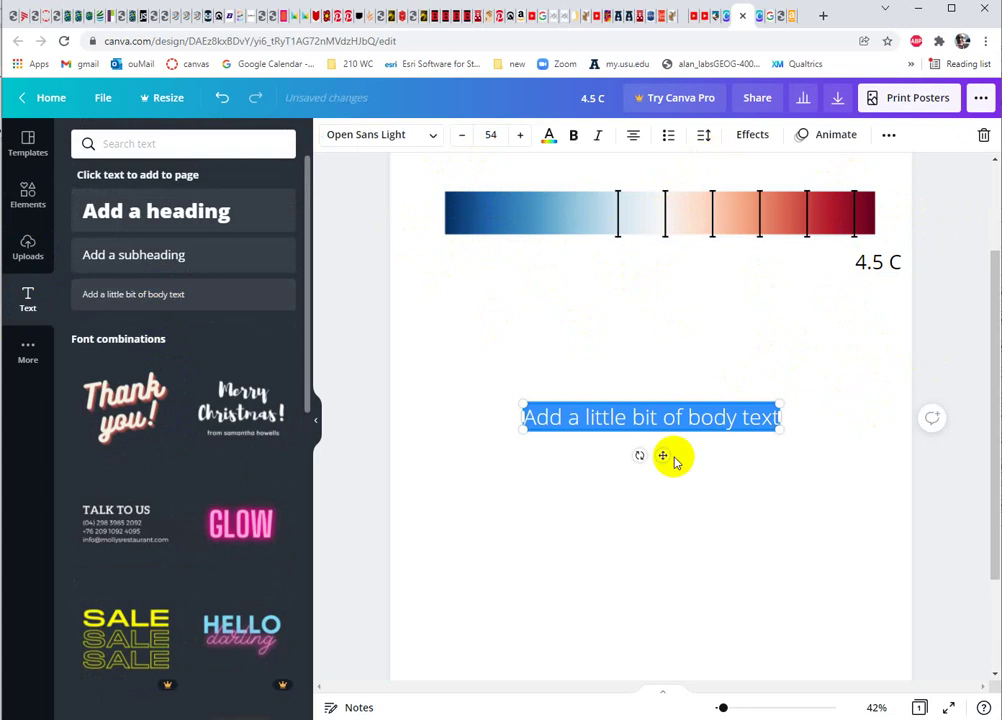
{"action": "type", "text": "0 C"}
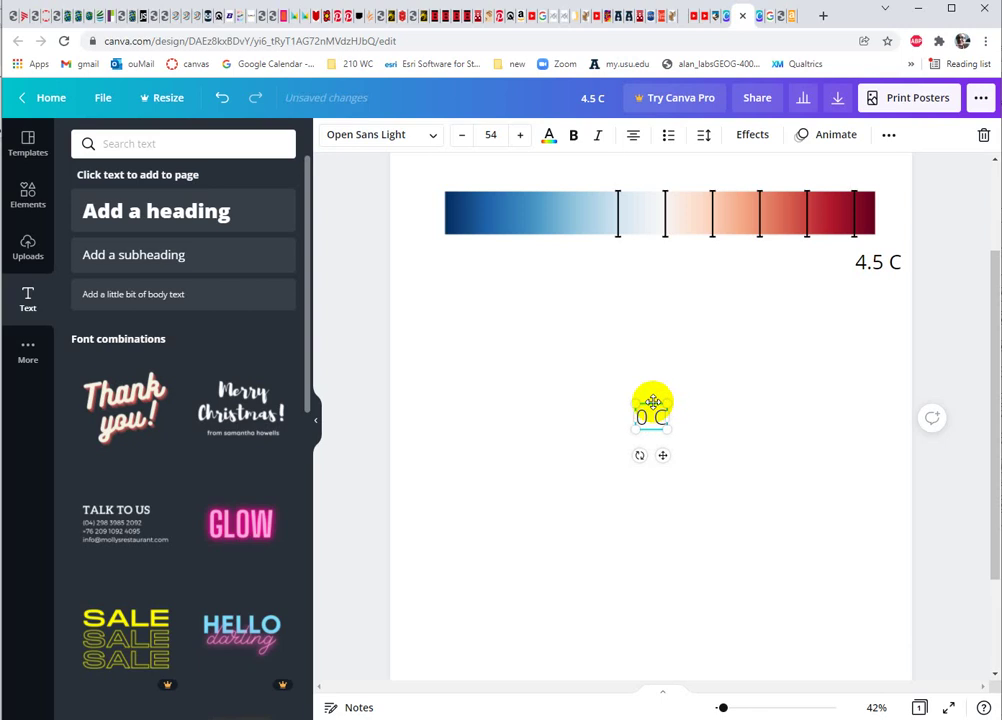
{"action": "left_click_drag", "start_coordinate": [650, 404], "coordinate": [675, 160]}
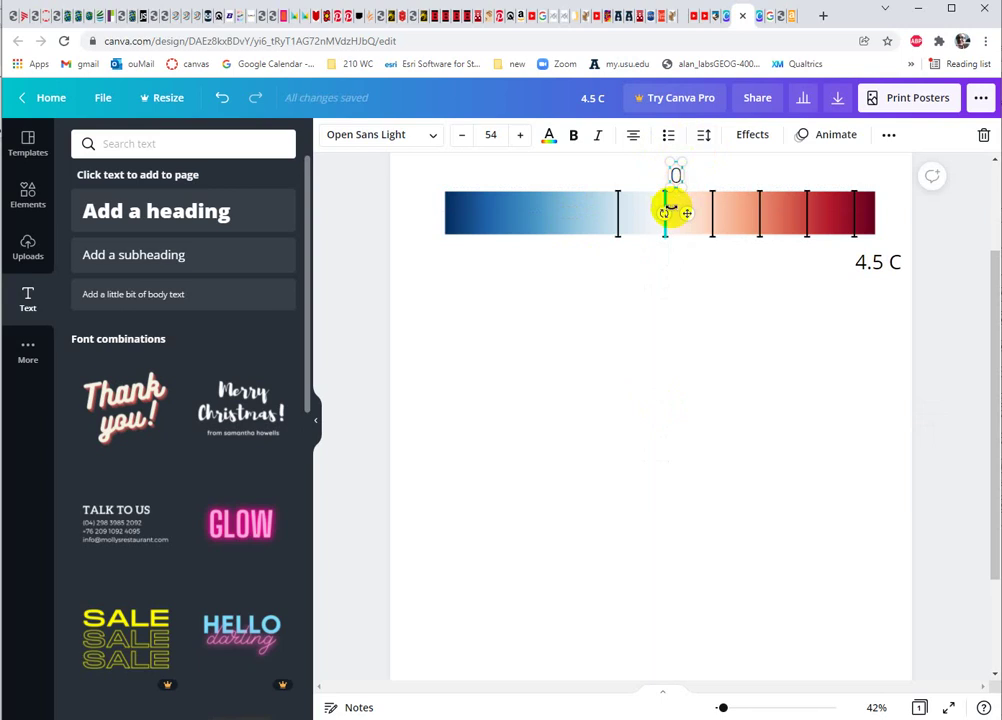
Step: Centre the '0' label over the second tick mark
{"action": "right_click", "coordinate": [672, 178]}
{"action": "left_click", "coordinate": [675, 176]}
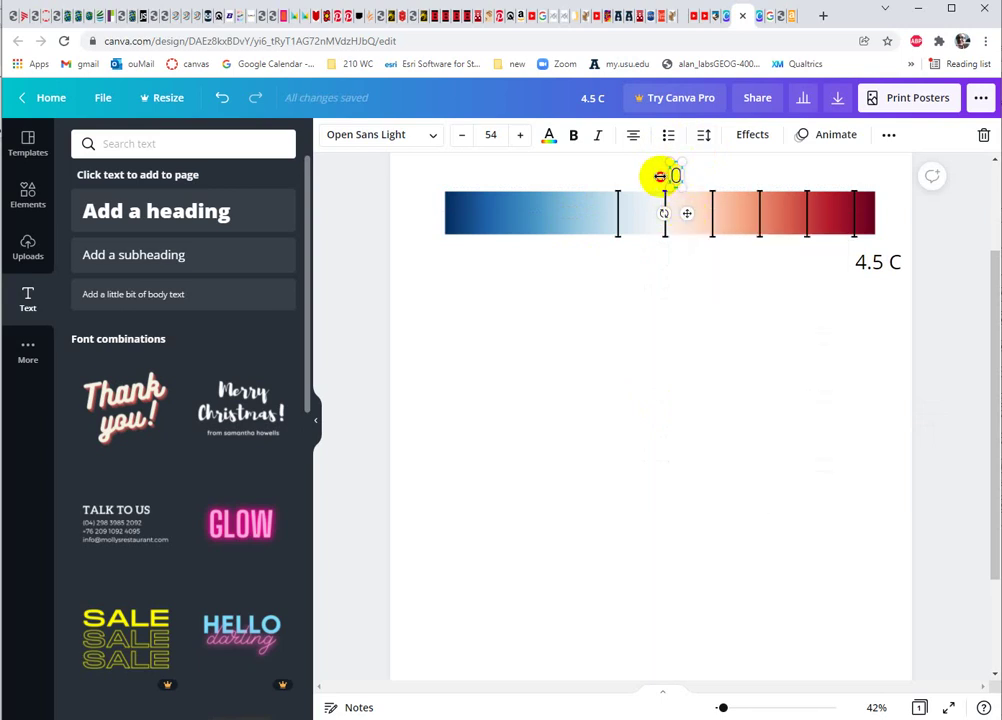
{"action": "right_click", "coordinate": [672, 176]}
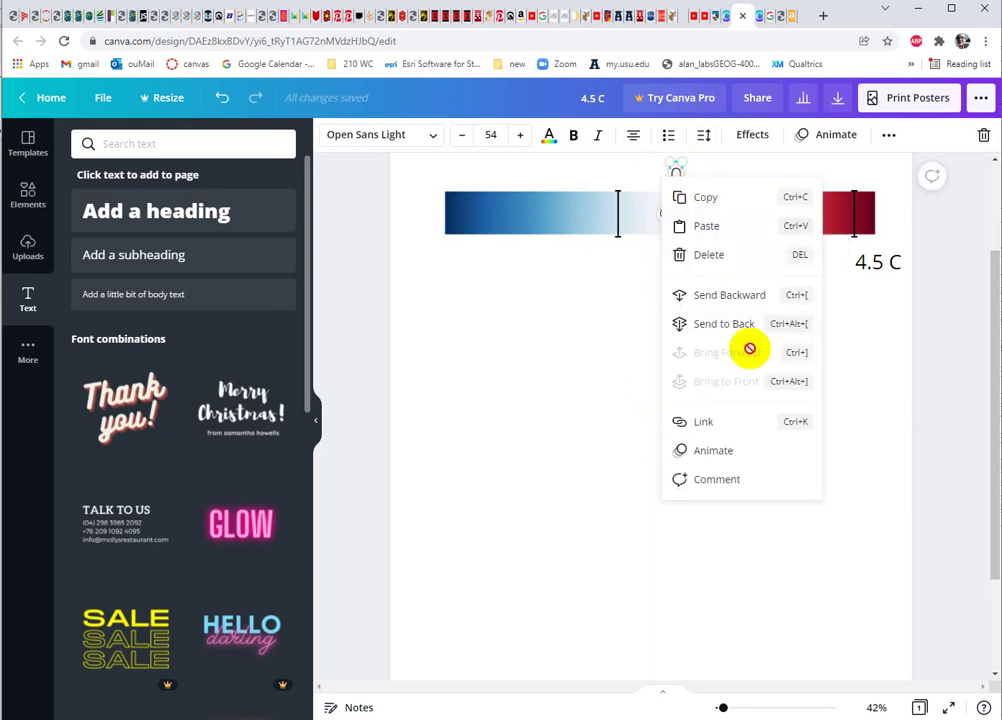
{"action": "left_click_drag", "start_coordinate": [723, 709], "coordinate": [726, 708]}
{"action": "left_click", "coordinate": [996, 440]}
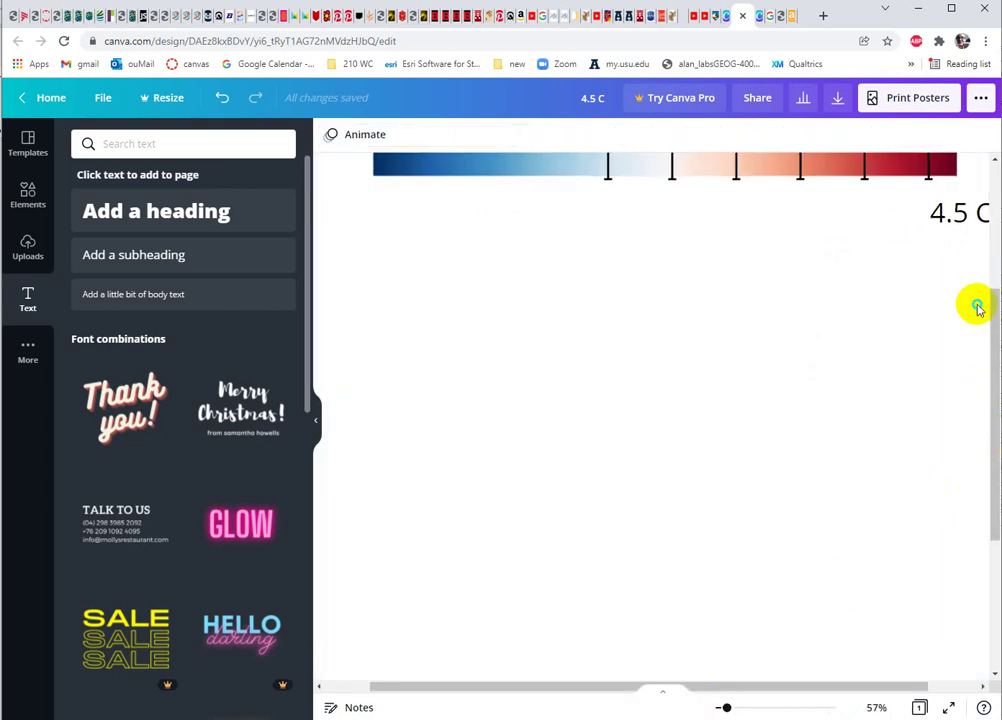
{"action": "left_click", "coordinate": [992, 248]}
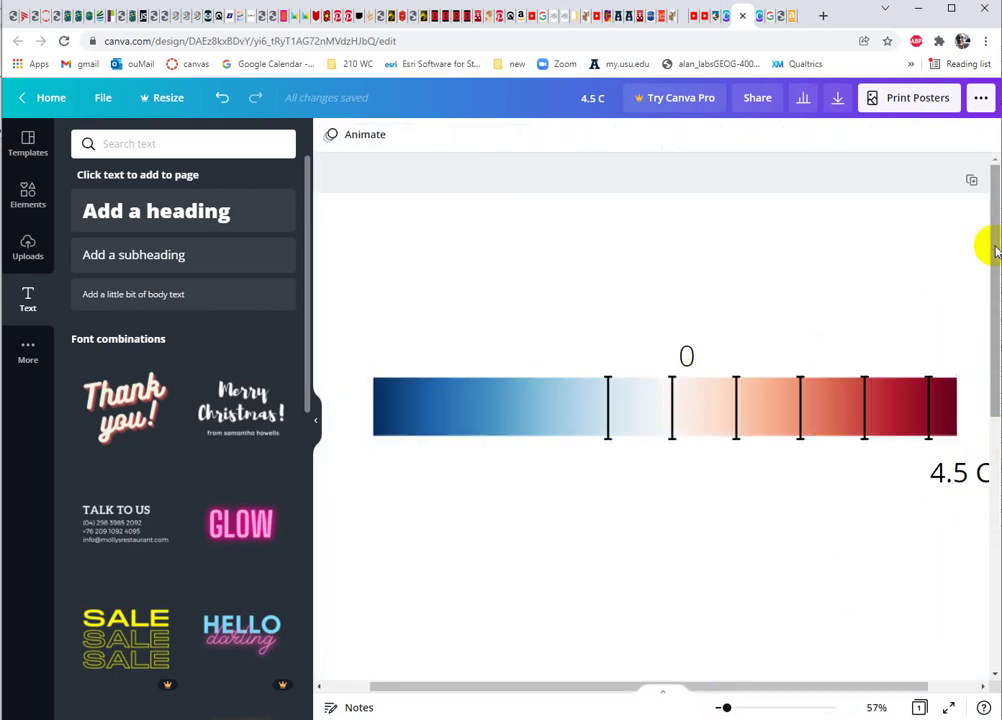
{"action": "left_click", "coordinate": [687, 356]}
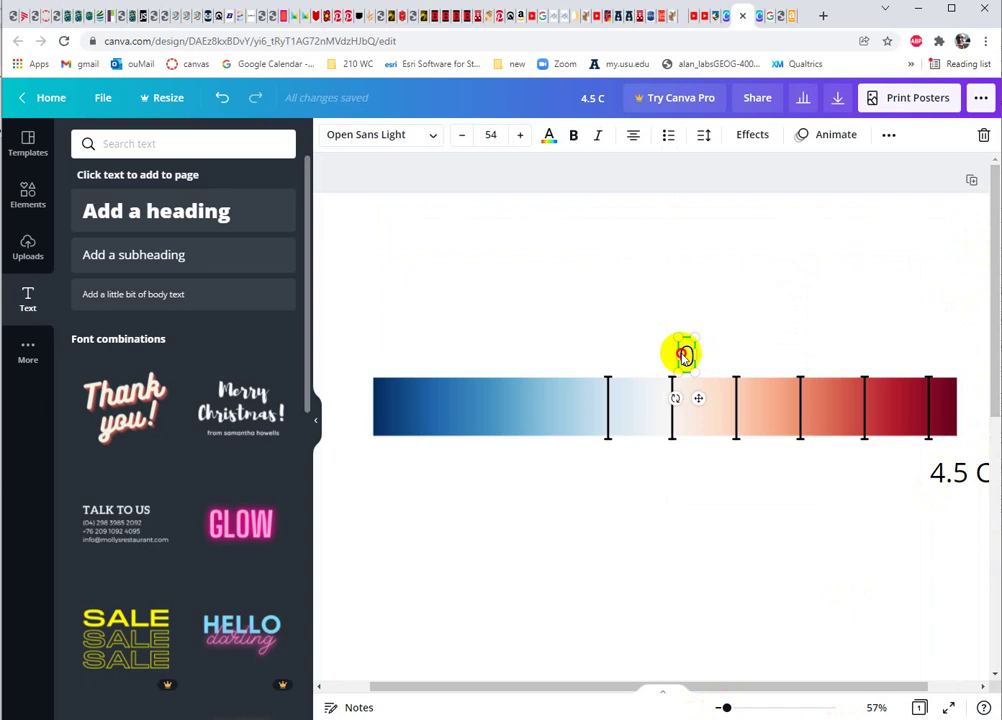
{"action": "left_click_drag", "start_coordinate": [680, 354], "coordinate": [671, 360]}
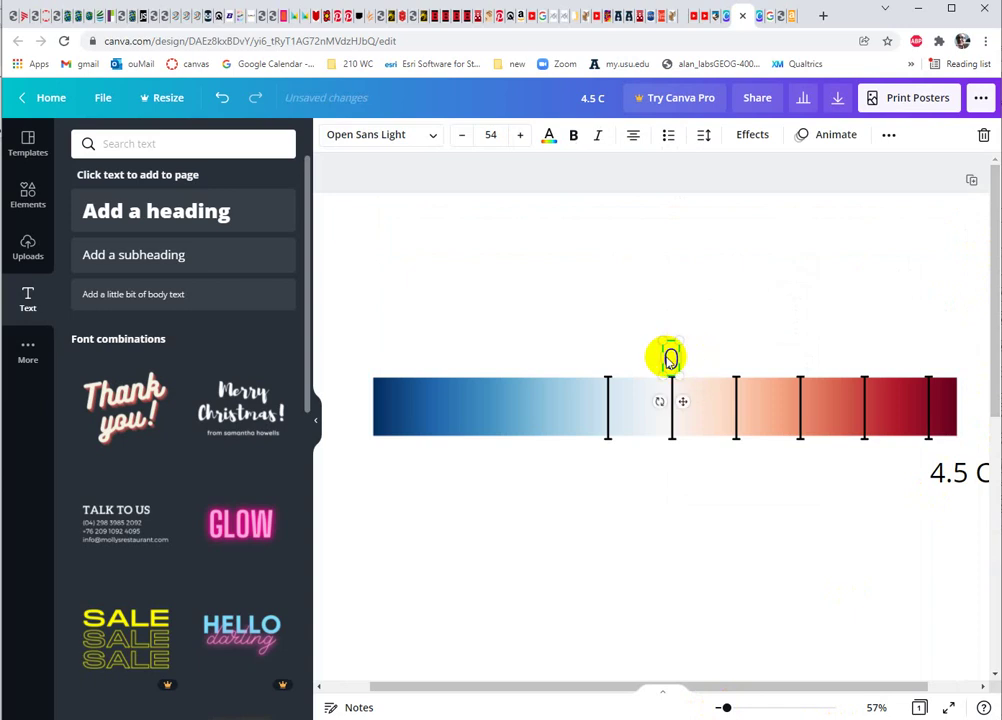
{"action": "left_click", "coordinate": [372, 377]}
{"action": "left_click", "coordinate": [673, 360]}
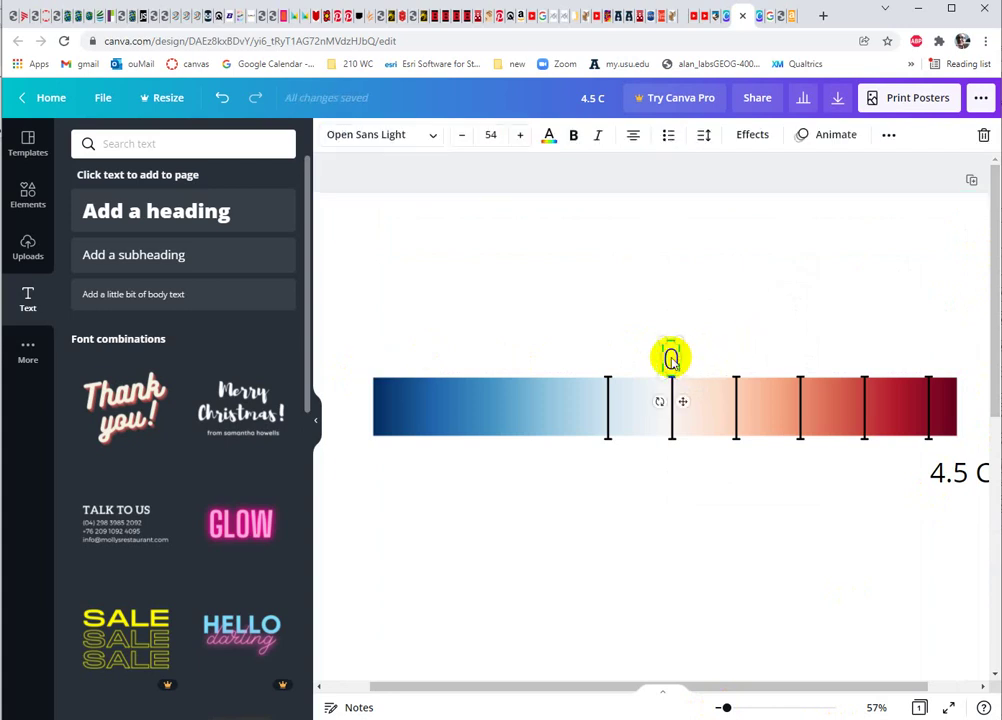
Step: Add a body text box with the title 'degrees Celsius'
{"action": "left_click", "coordinate": [140, 294]}
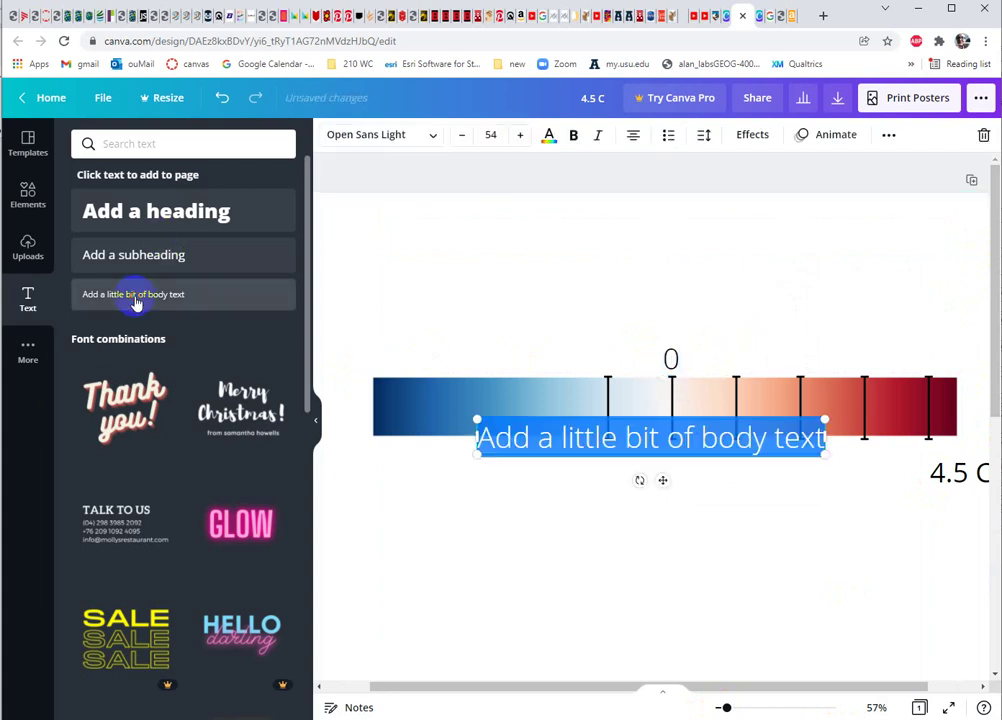
{"action": "type", "text": "degrees"}
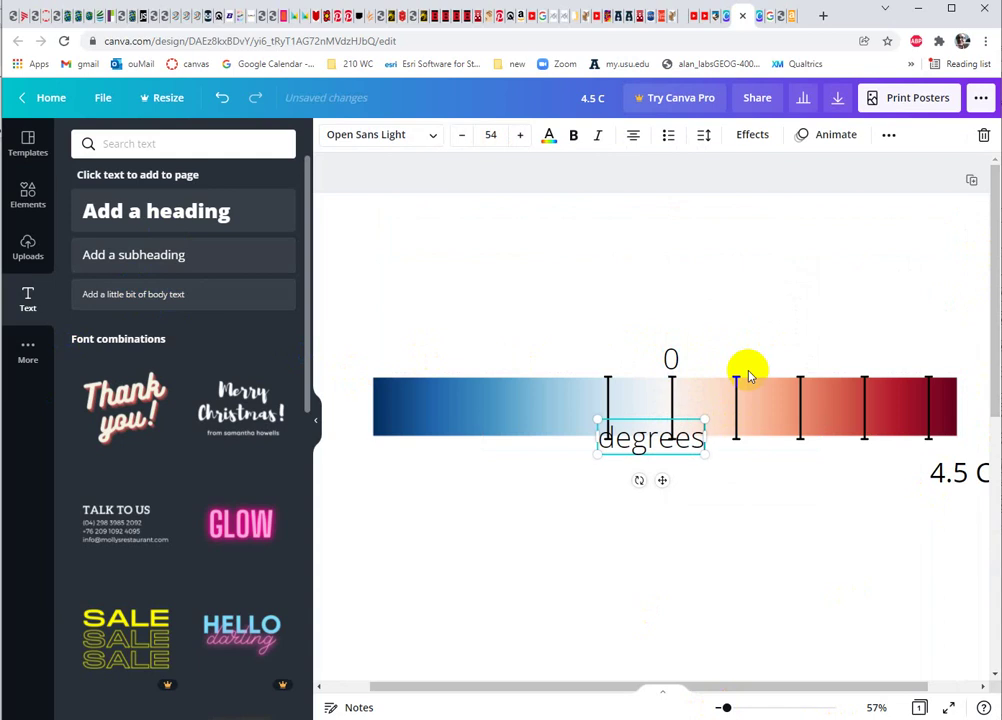
{"action": "type", "text": " Celsius"}
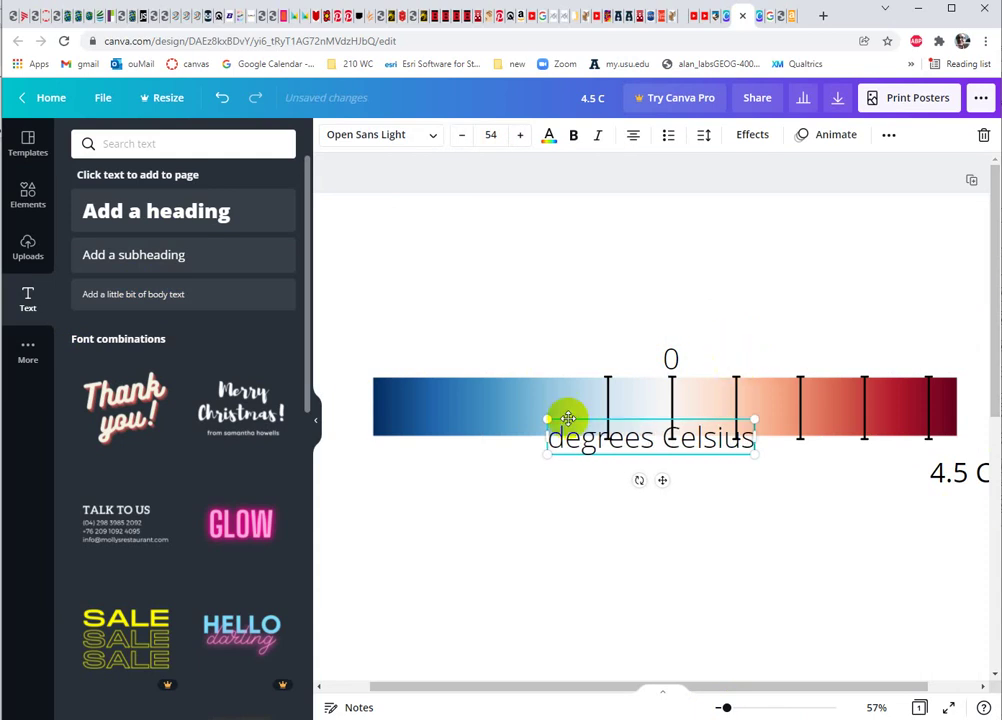
Step: Drag the 'degrees Celsius' title up and left above the bar's blue end
{"action": "double_click", "coordinate": [585, 447]}
{"action": "left_click", "coordinate": [570, 440]}
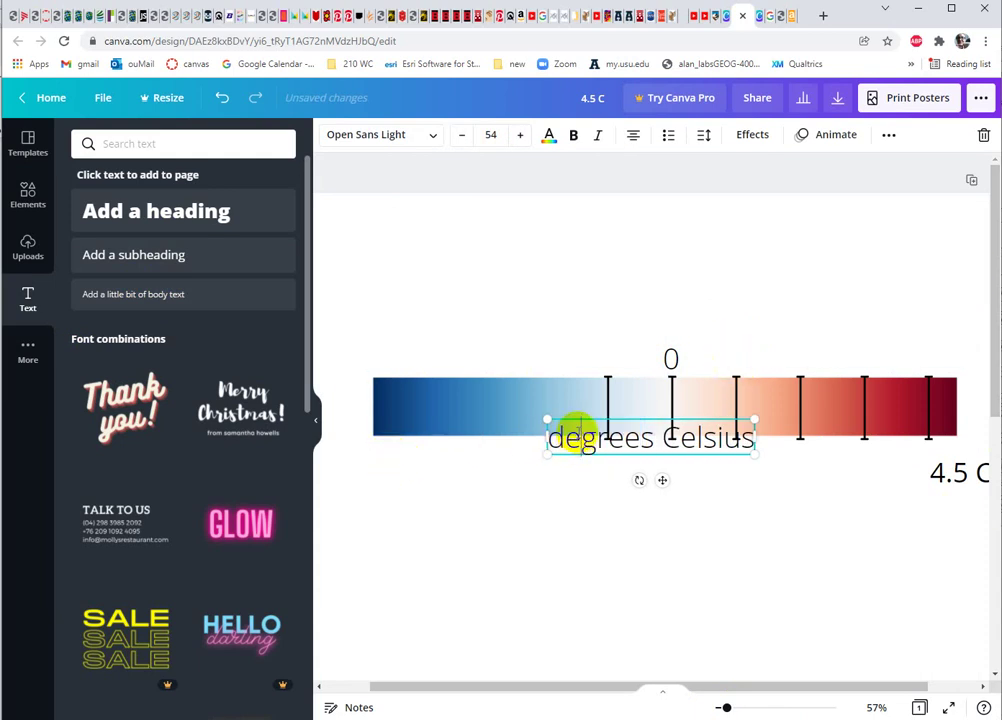
{"action": "left_click", "coordinate": [570, 418]}
{"action": "left_click", "coordinate": [566, 420]}
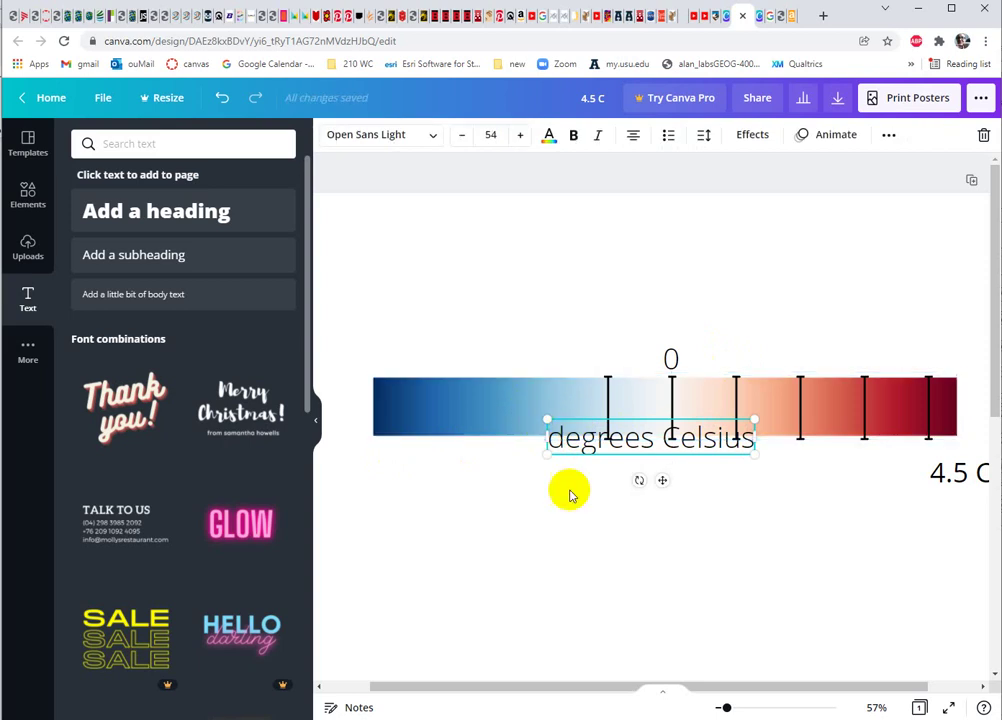
{"action": "left_click", "coordinate": [566, 488]}
{"action": "left_click", "coordinate": [568, 457]}
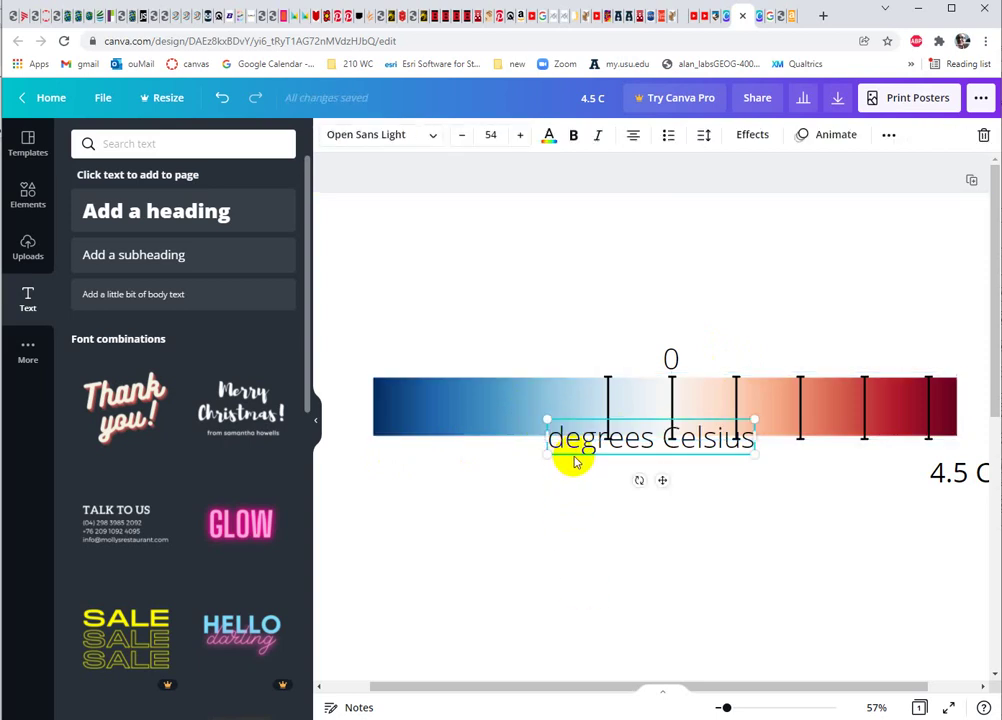
{"action": "left_click_drag", "start_coordinate": [571, 448], "coordinate": [400, 358]}
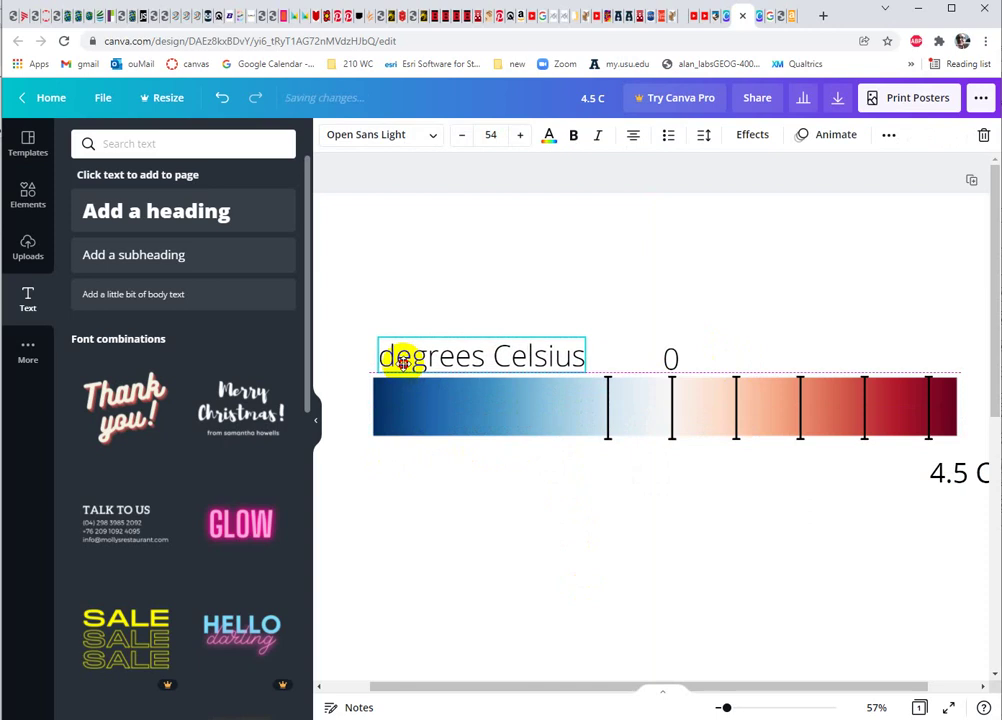
{"action": "left_click", "coordinate": [459, 579]}
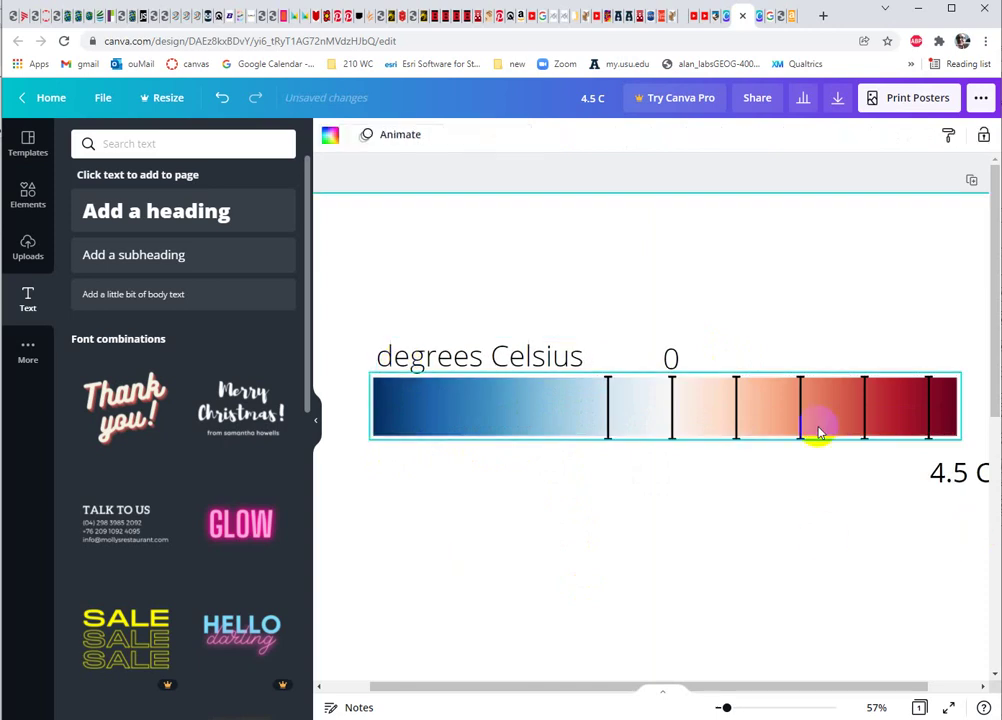
{"action": "left_click", "coordinate": [666, 357]}
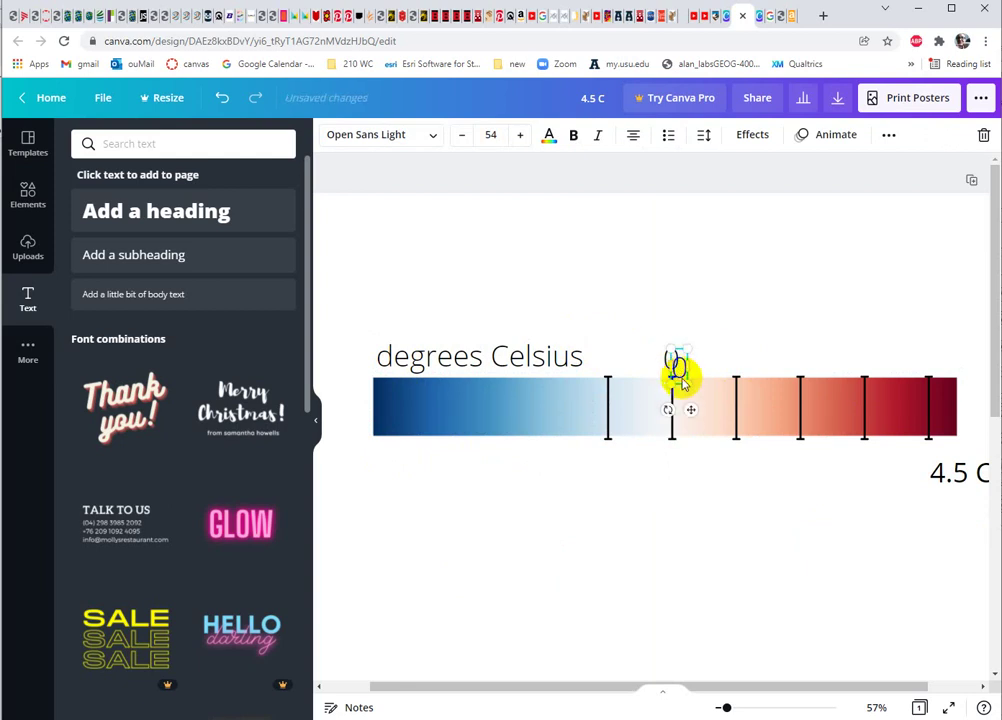
Step: Place a copy of the '0' label over the tick to its left and change it to '-1'
{"action": "left_click_drag", "start_coordinate": [678, 372], "coordinate": [614, 362]}
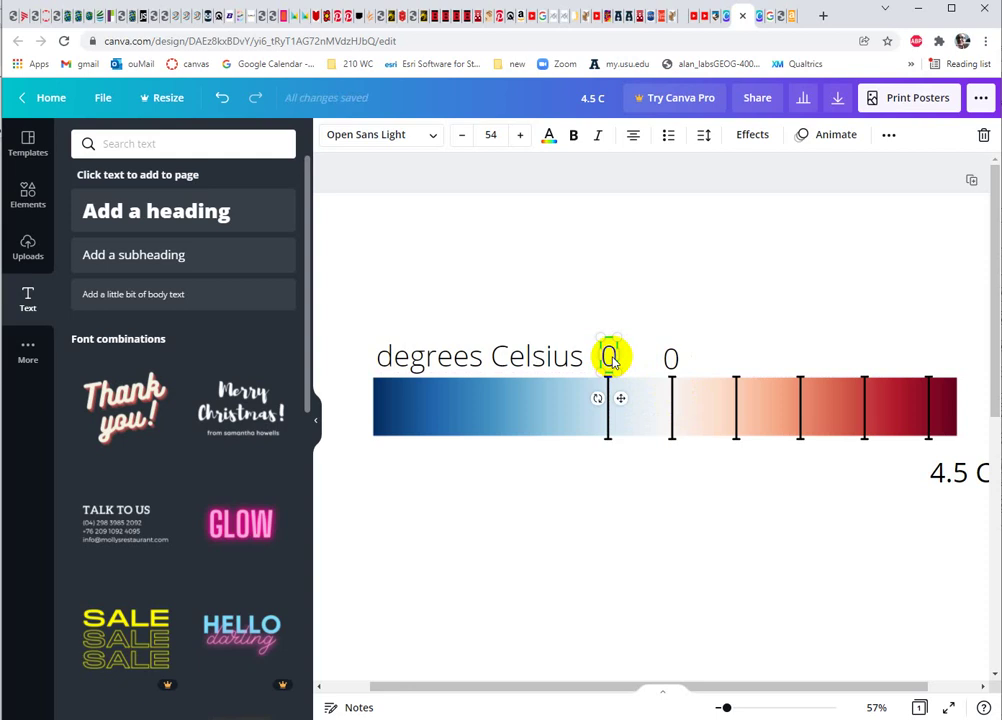
{"action": "double_click", "coordinate": [610, 355]}
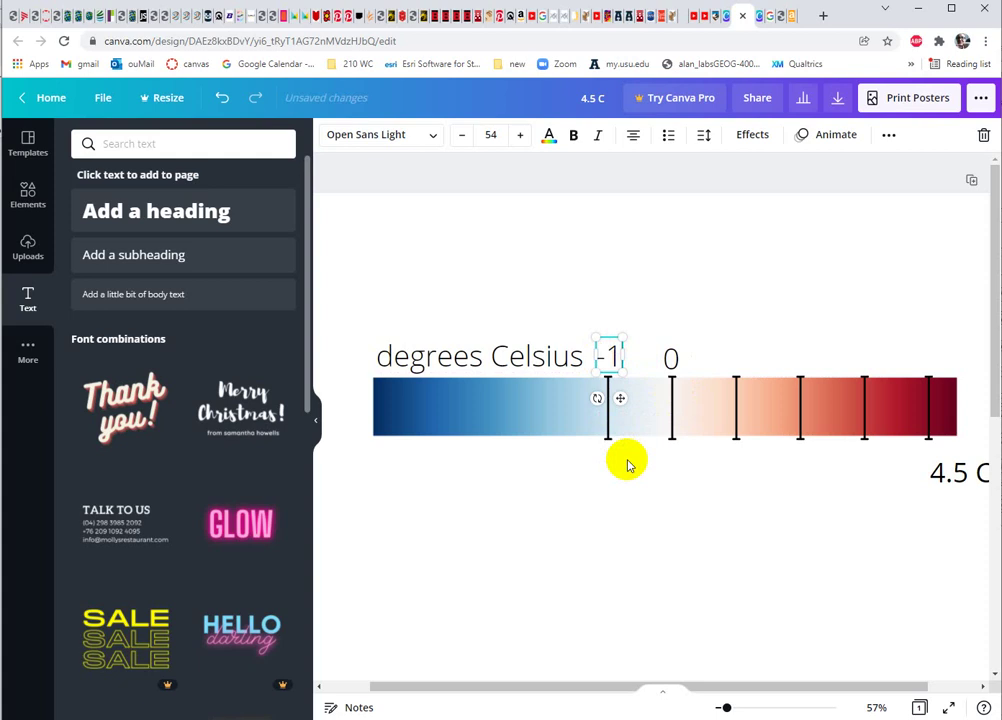
{"action": "right_click", "coordinate": [637, 577]}
{"action": "left_click", "coordinate": [611, 355]}
{"action": "right_click", "coordinate": [611, 355]}
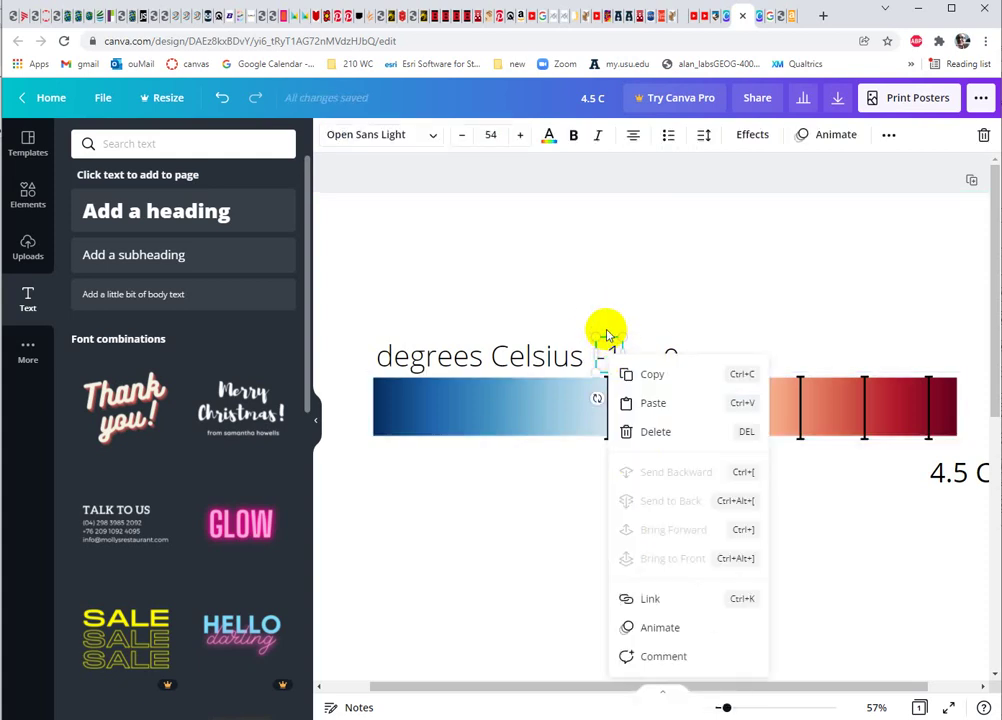
{"action": "left_click", "coordinate": [512, 543]}
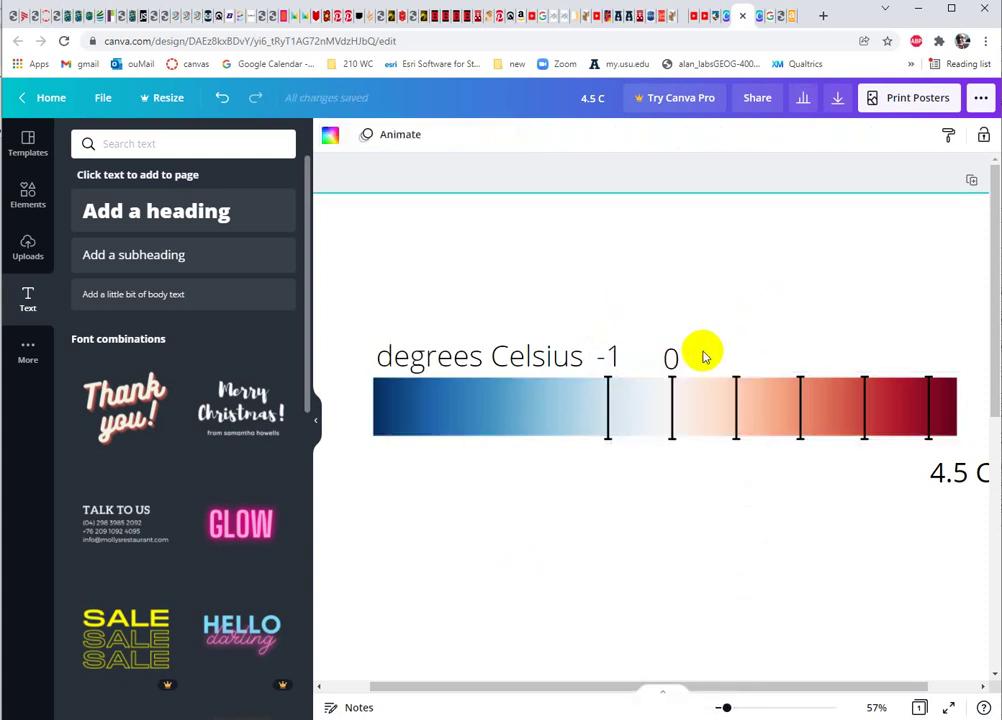
{"action": "left_click", "coordinate": [670, 362]}
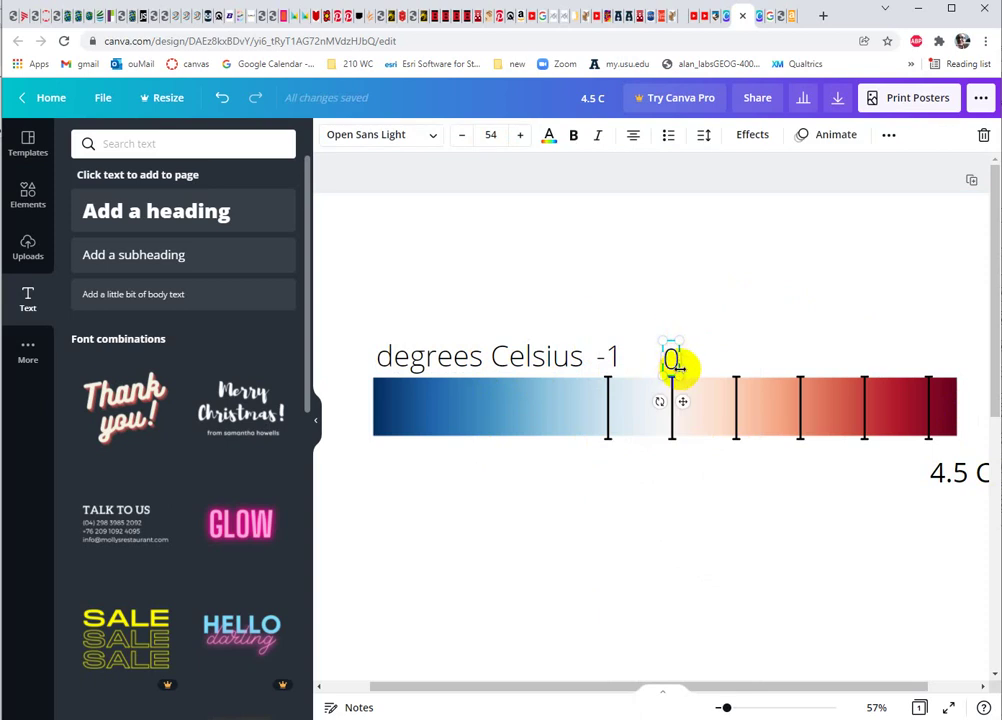
{"action": "left_click", "coordinate": [698, 261]}
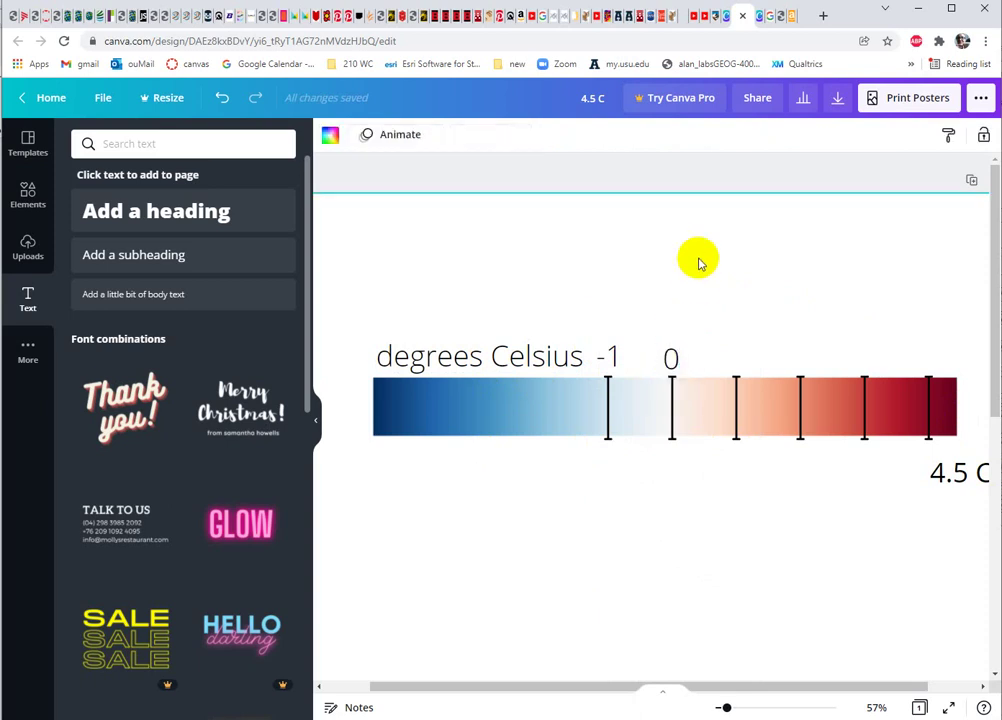
{"action": "left_click", "coordinate": [672, 358]}
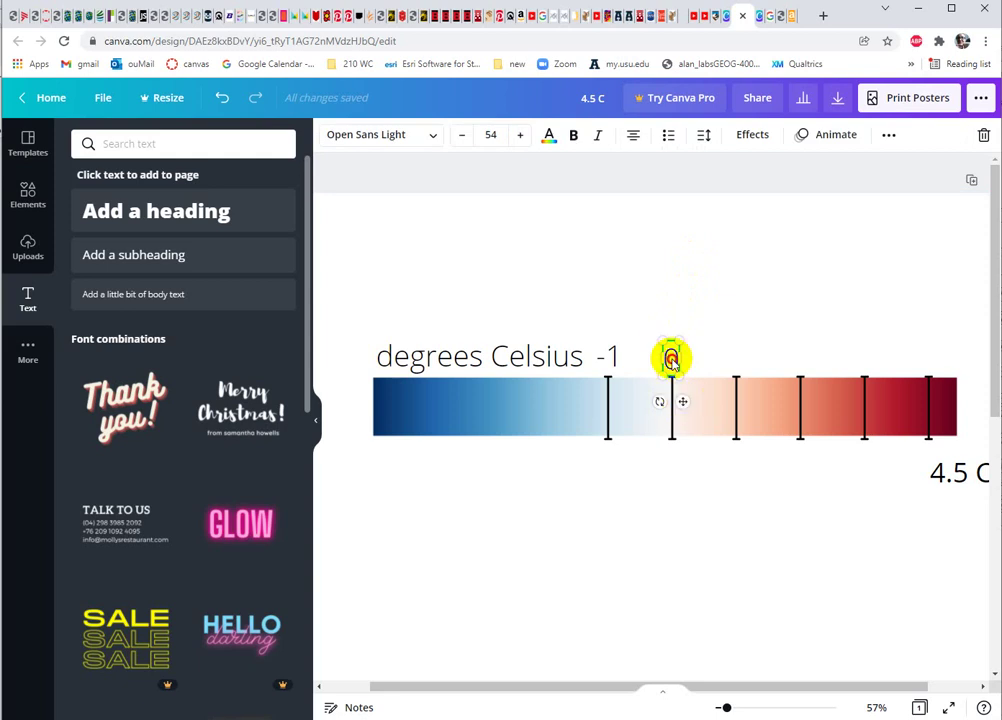
Step: Reduce the 'degrees Celsius' title's font size to 41
{"action": "left_click", "coordinate": [596, 409]}
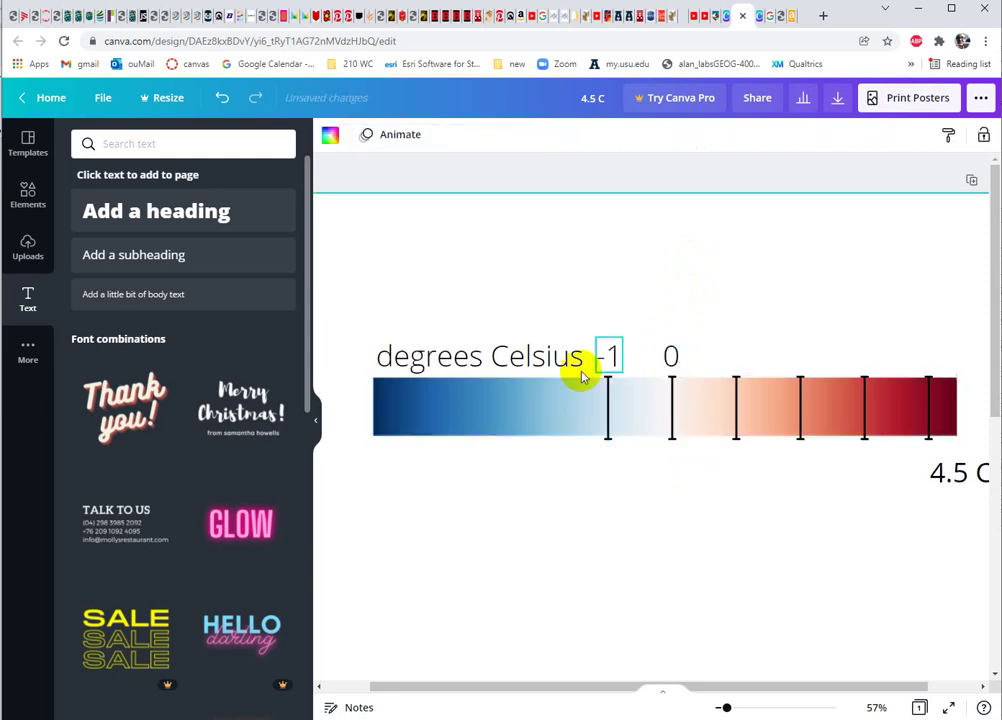
{"action": "left_click", "coordinate": [530, 358]}
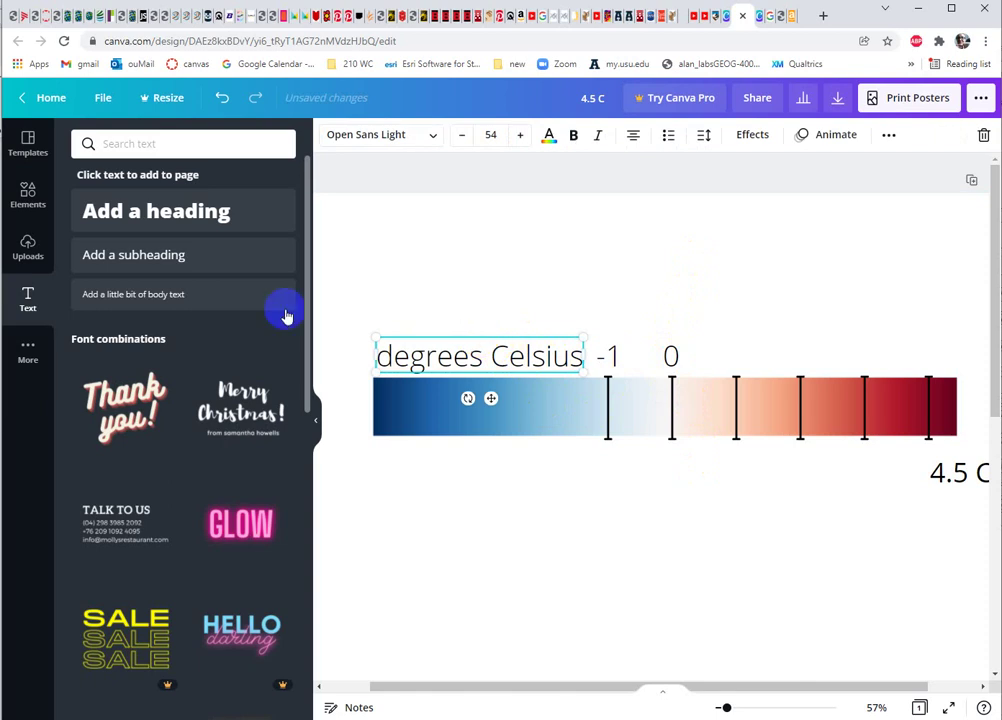
{"action": "left_click", "coordinate": [460, 136]}
{"action": "left_click", "coordinate": [460, 136]}
{"action": "double_click", "coordinate": [460, 136]}
{"action": "double_click", "coordinate": [460, 136]}
{"action": "double_click", "coordinate": [460, 136]}
{"action": "left_click", "coordinate": [460, 136]}
{"action": "double_click", "coordinate": [460, 136]}
{"action": "left_click", "coordinate": [460, 136]}
{"action": "left_click", "coordinate": [460, 136]}
Step: Rest the smaller title just above the bar's blue end and zoom out to the whole poster
{"action": "left_click_drag", "start_coordinate": [512, 351], "coordinate": [492, 362]}
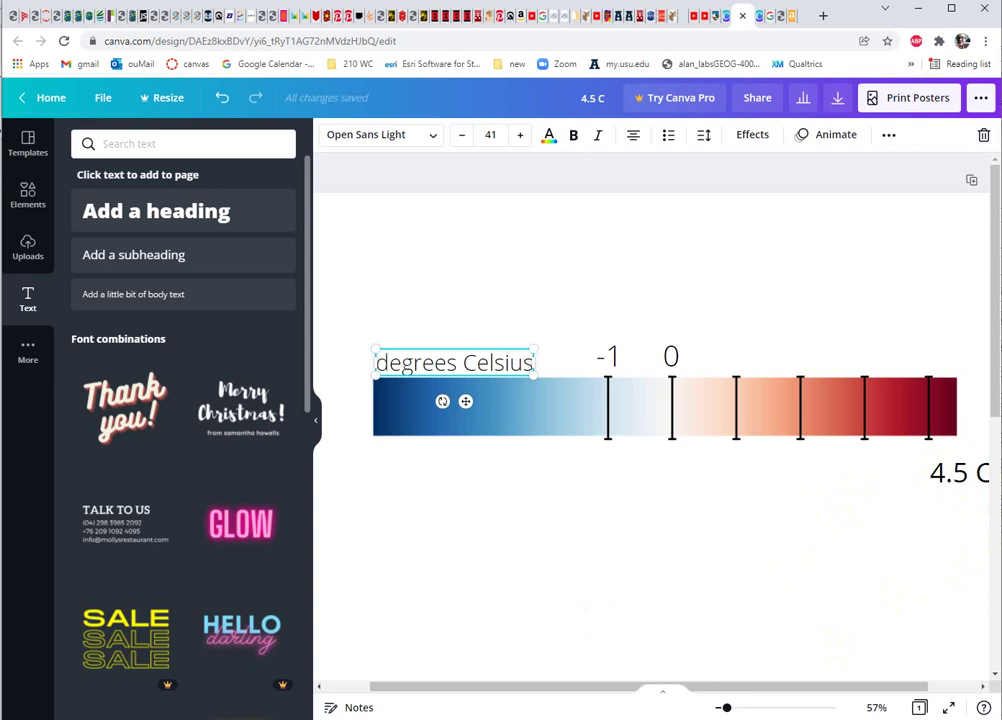
{"action": "left_click_drag", "start_coordinate": [726, 708], "coordinate": [721, 707]}
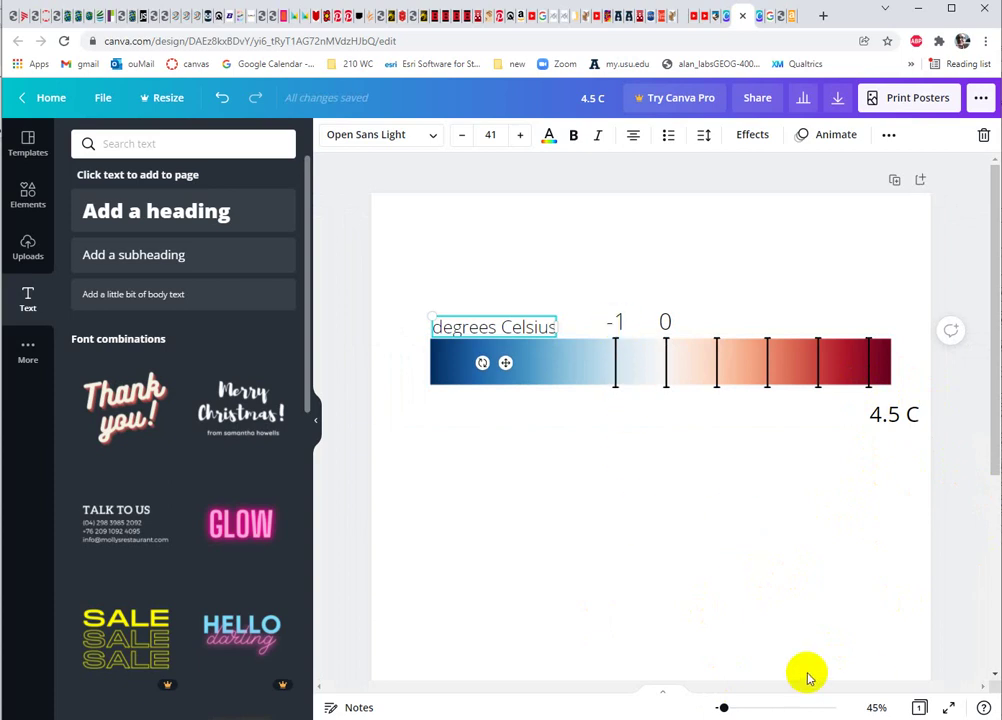
{"action": "left_click", "coordinate": [710, 555]}
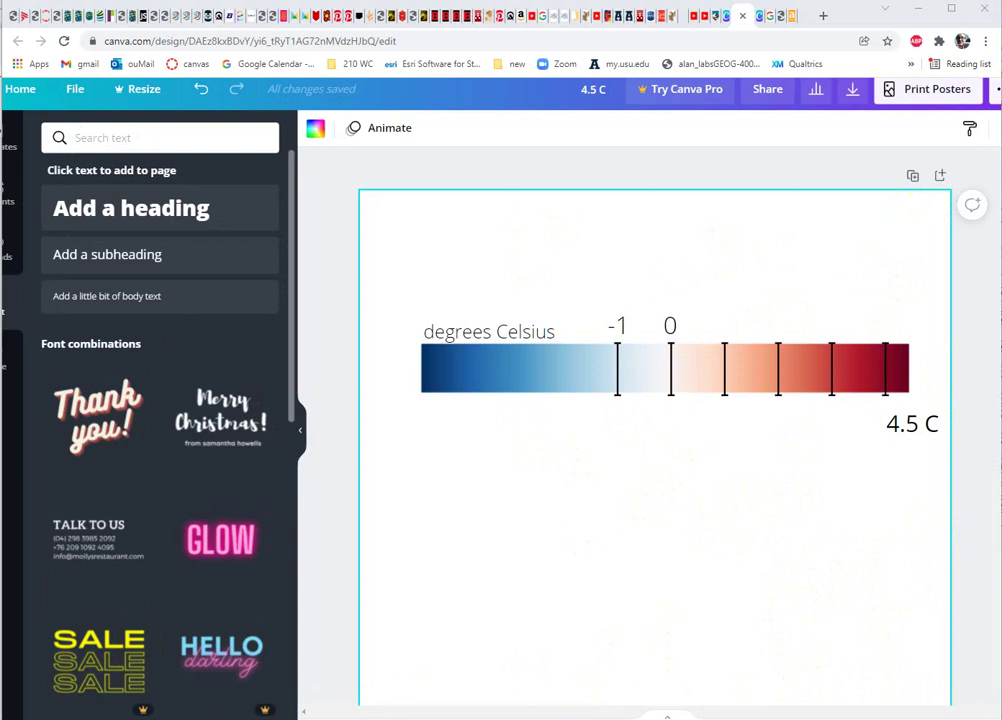
{"action": "left_click", "coordinate": [852, 90]}
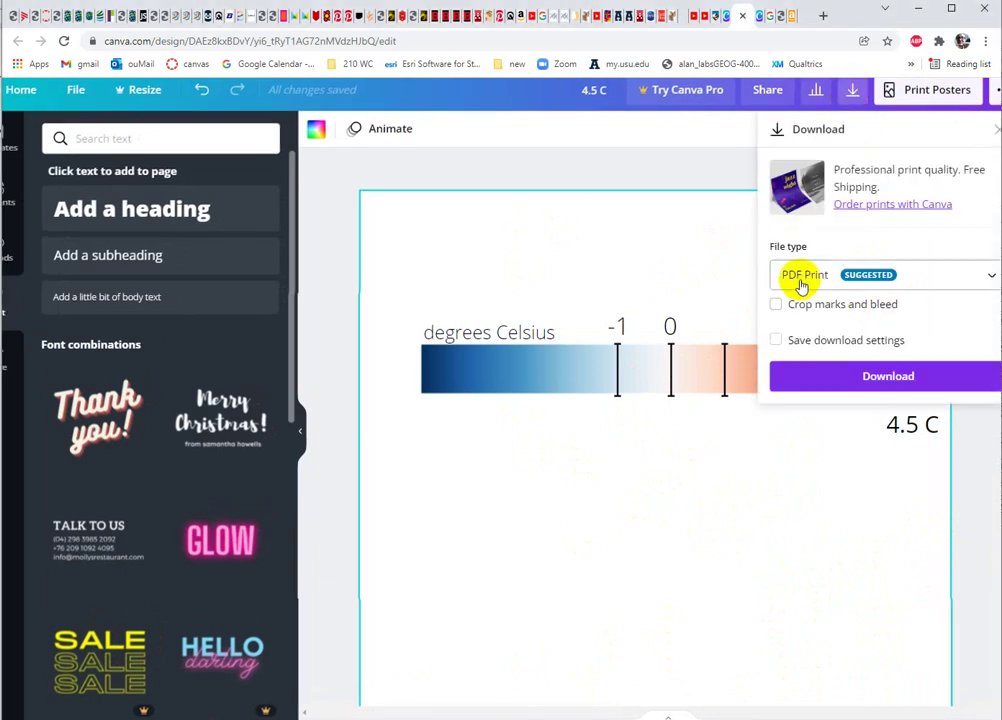
{"action": "left_click", "coordinate": [988, 283]}
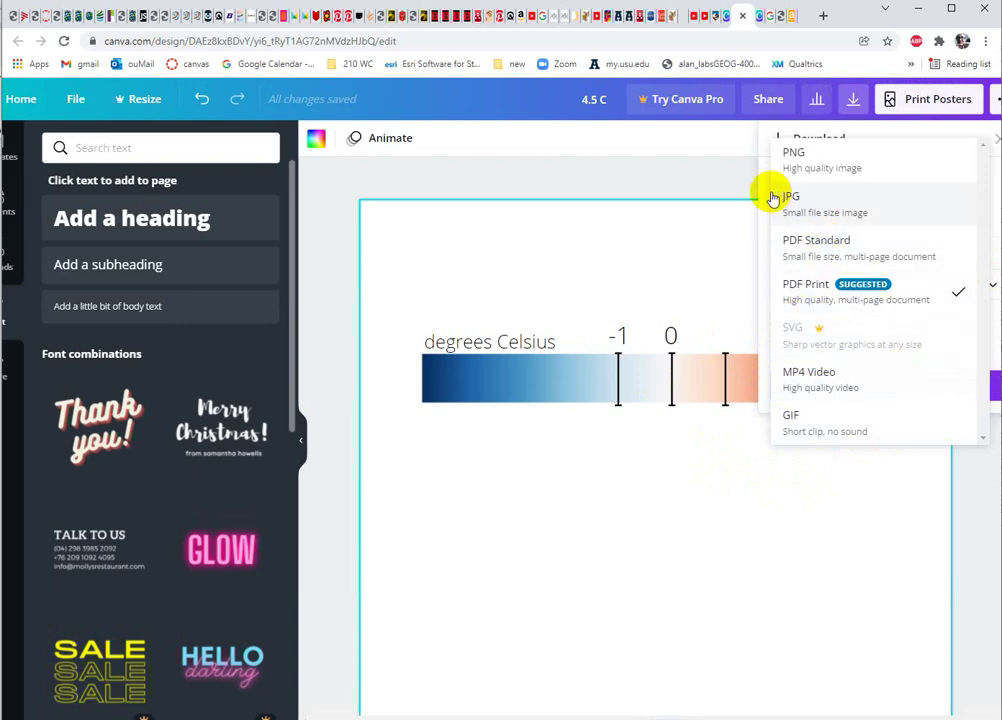
{"action": "left_click", "coordinate": [800, 158]}
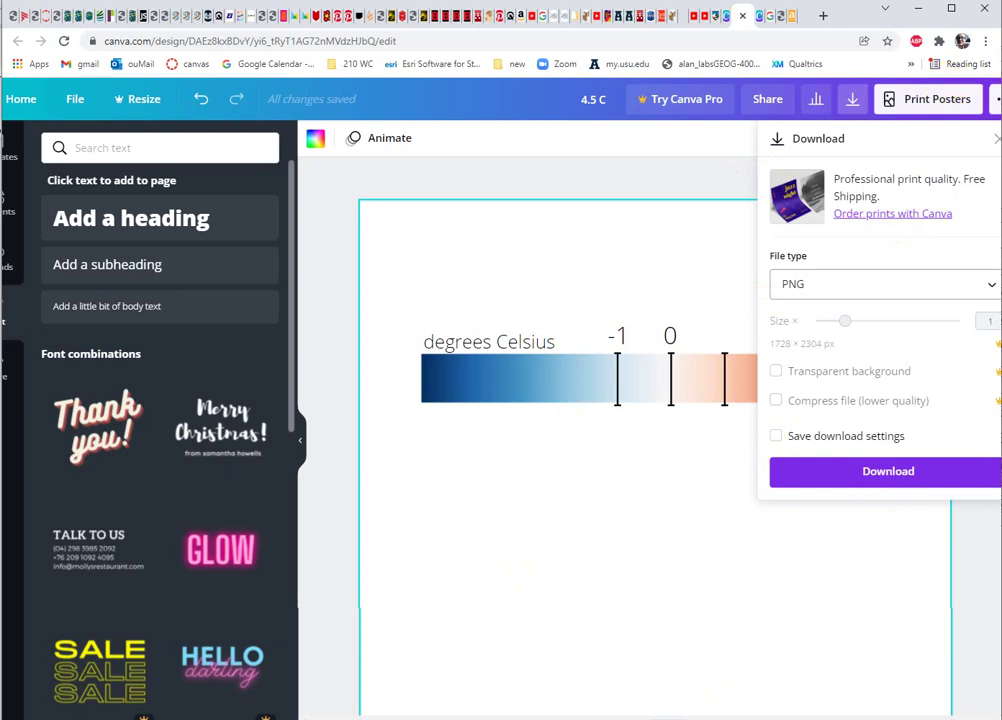
{"action": "left_click", "coordinate": [998, 104]}
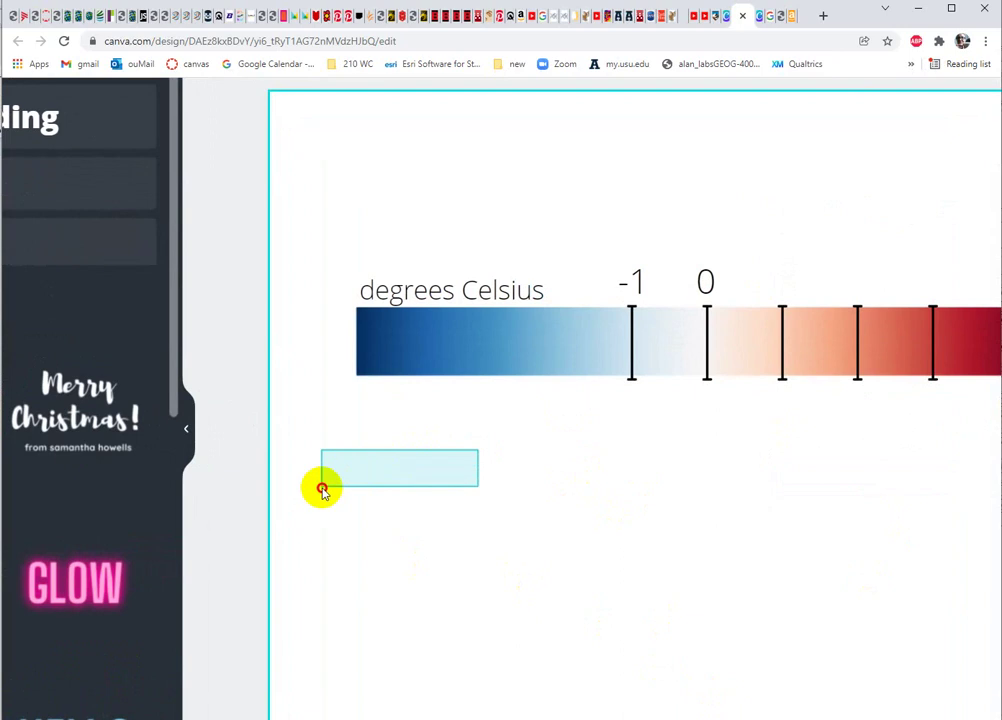
Step: Copy the poster page from its context menu
{"action": "right_click", "coordinate": [325, 489]}
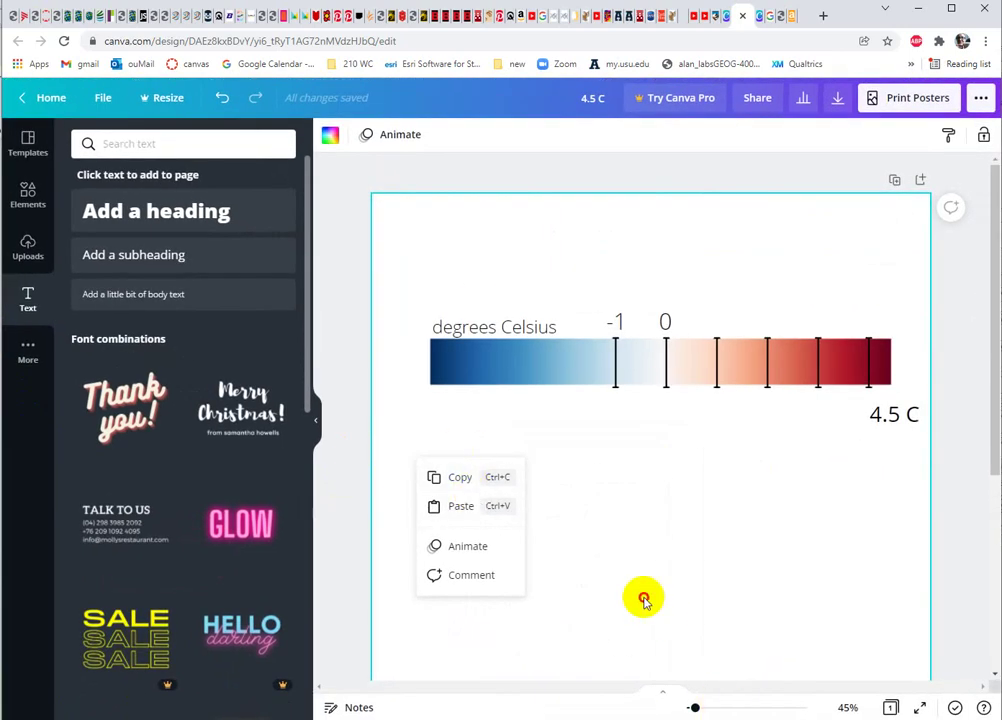
{"action": "left_click", "coordinate": [470, 478]}
{"action": "left_click", "coordinate": [958, 545]}
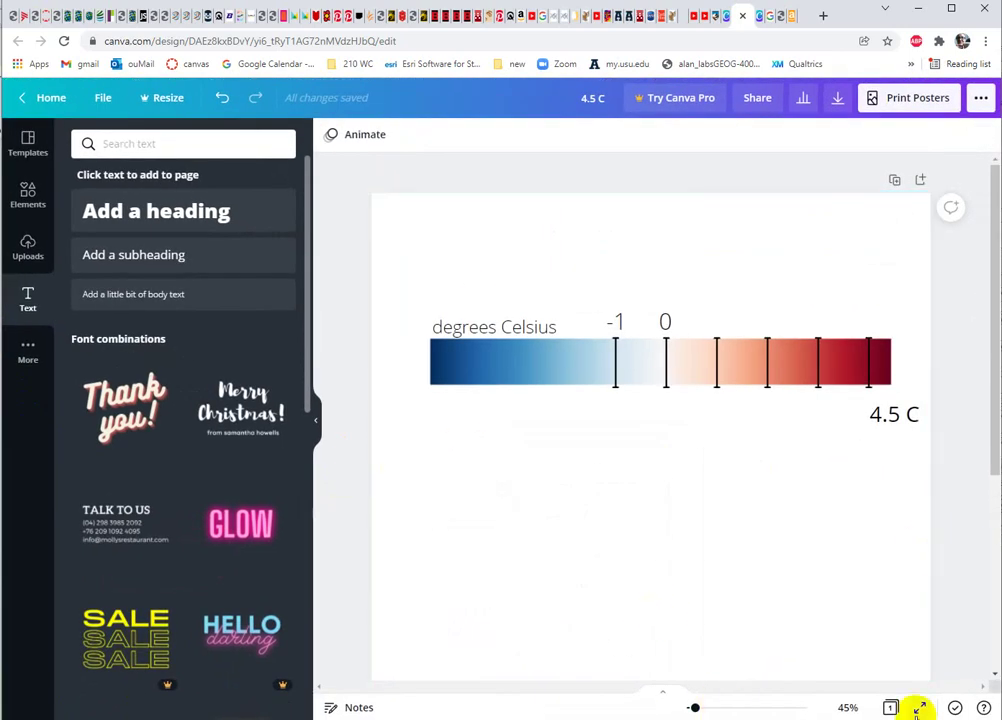
Step: Show the poster full screen and capture the colour-bar legend area with Greenshot
{"action": "left_click", "coordinate": [919, 708]}
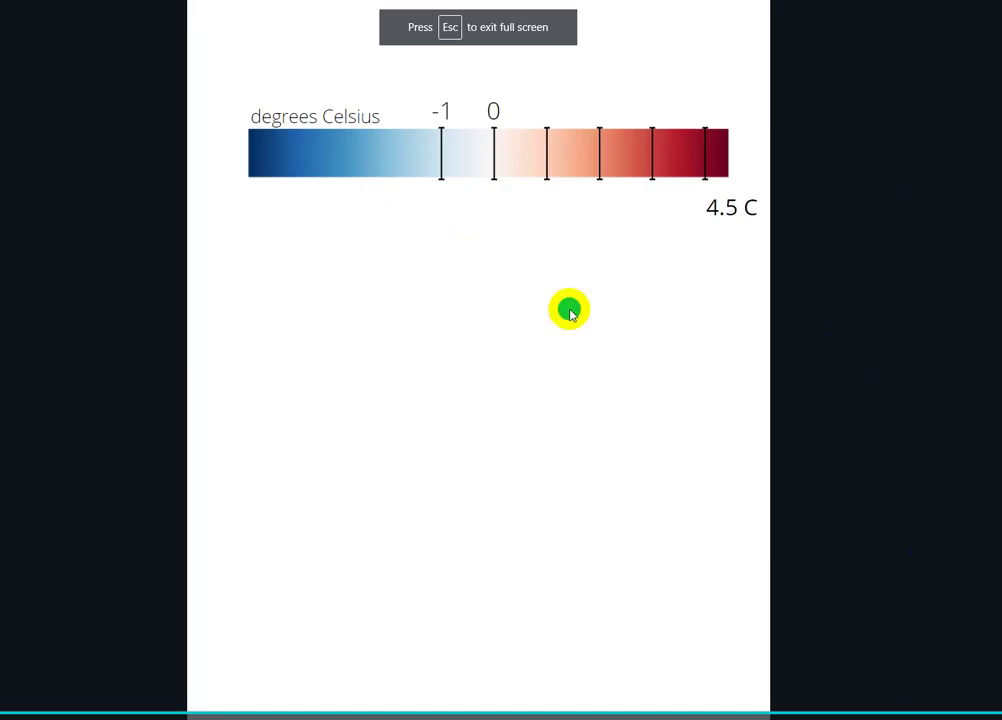
{"action": "key", "text": "Print"}
{"action": "left_click_drag", "start_coordinate": [228, 77], "coordinate": [762, 226]}
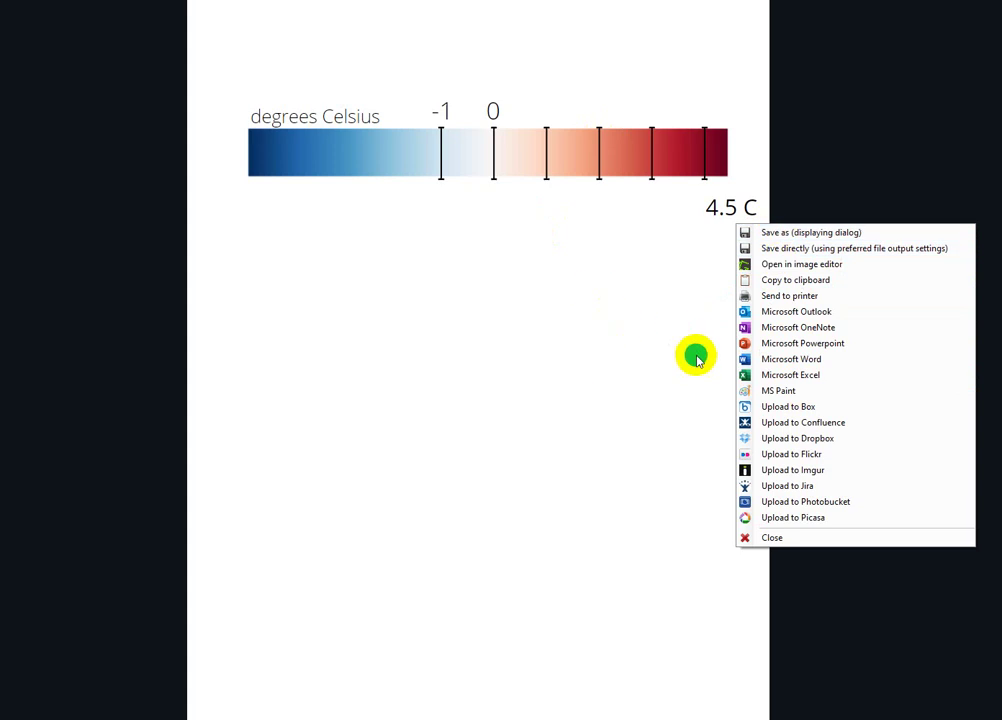
{"action": "left_click", "coordinate": [686, 268]}
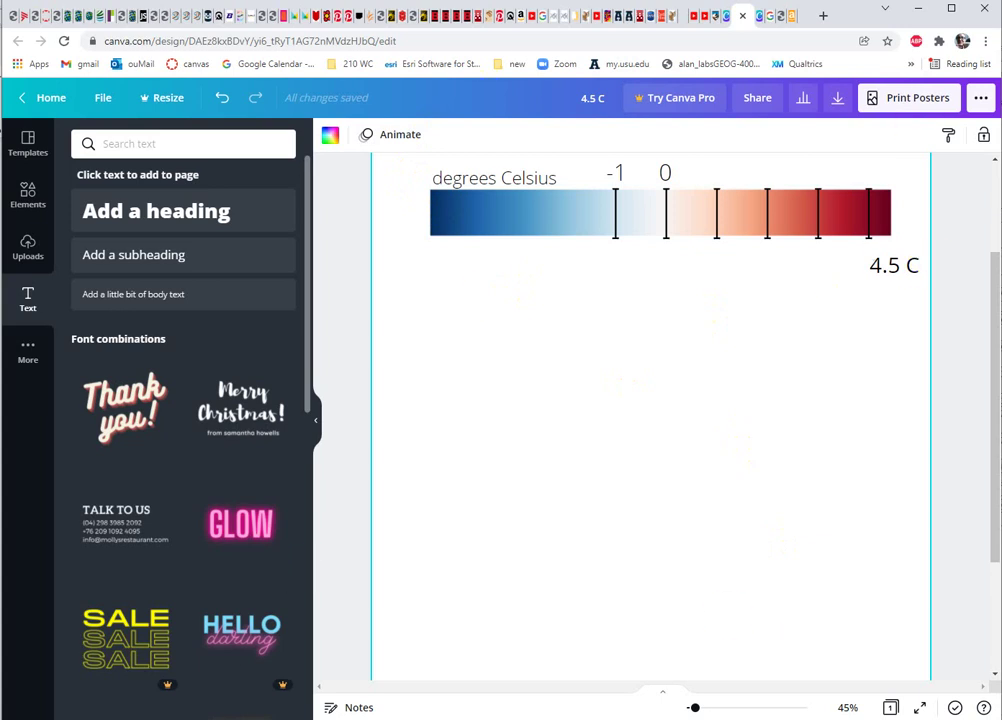
{"action": "key", "text": "alt+Tab"}
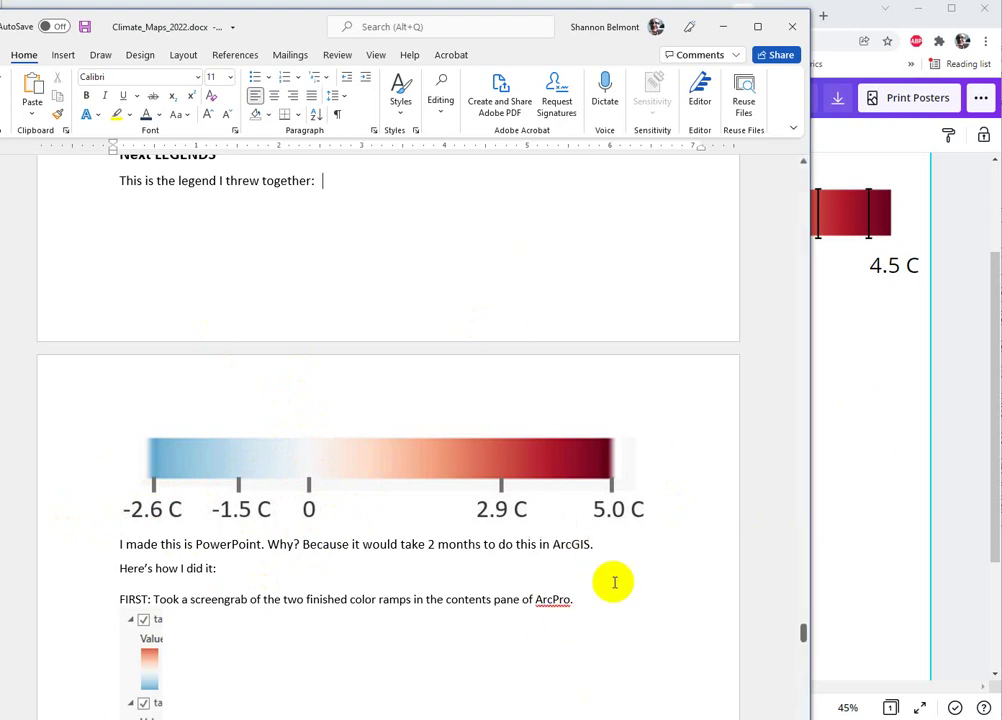
{"action": "left_click", "coordinate": [870, 349]}
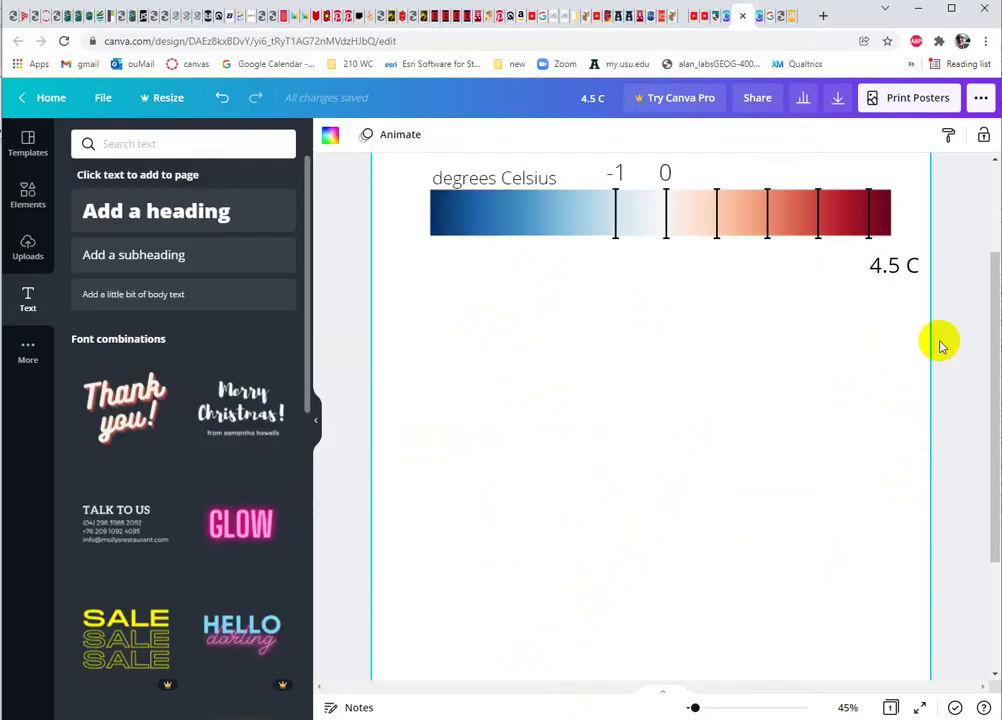